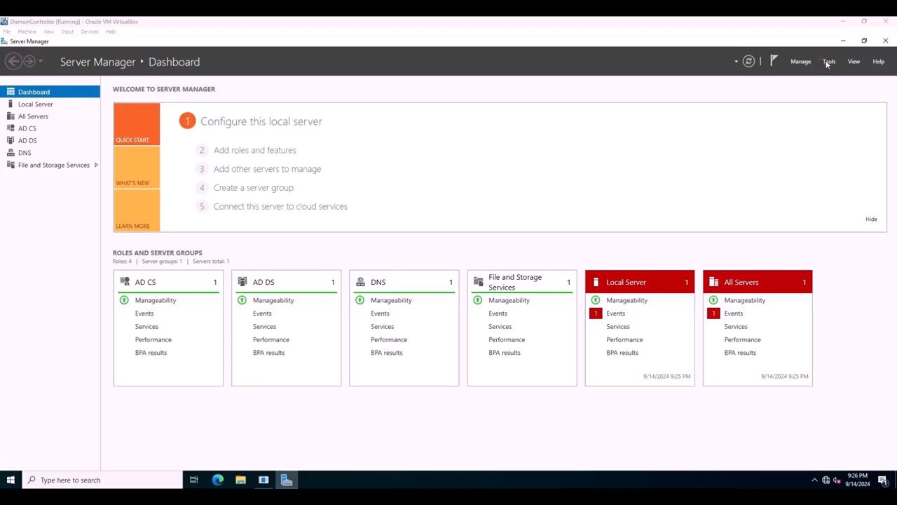
# Open Active Directory Users and Computers and look through the Users container of the Ecorp.local domain.
pyautogui.click(828, 61)
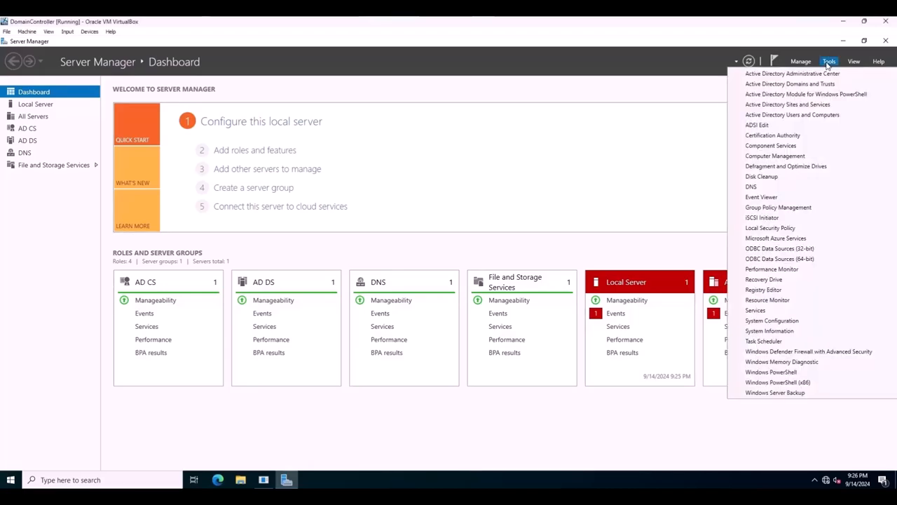
pyautogui.click(807, 115)
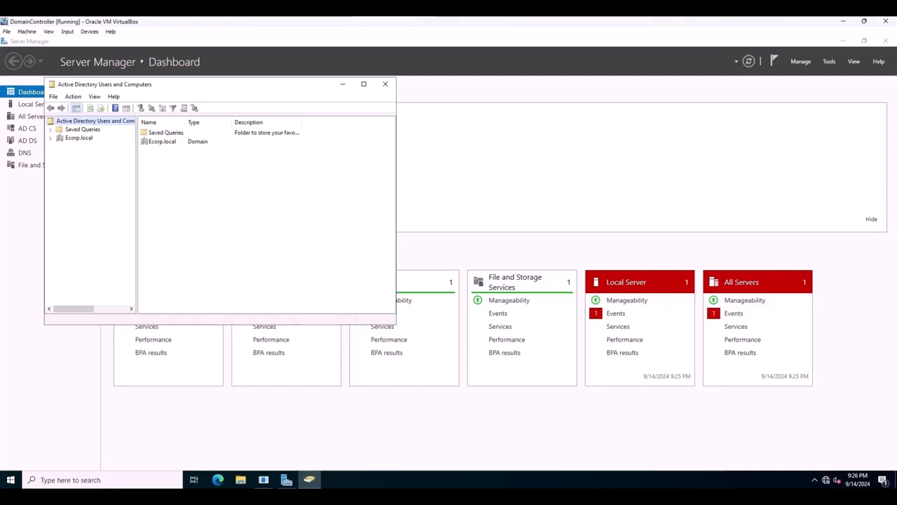
pyautogui.click(54, 138)
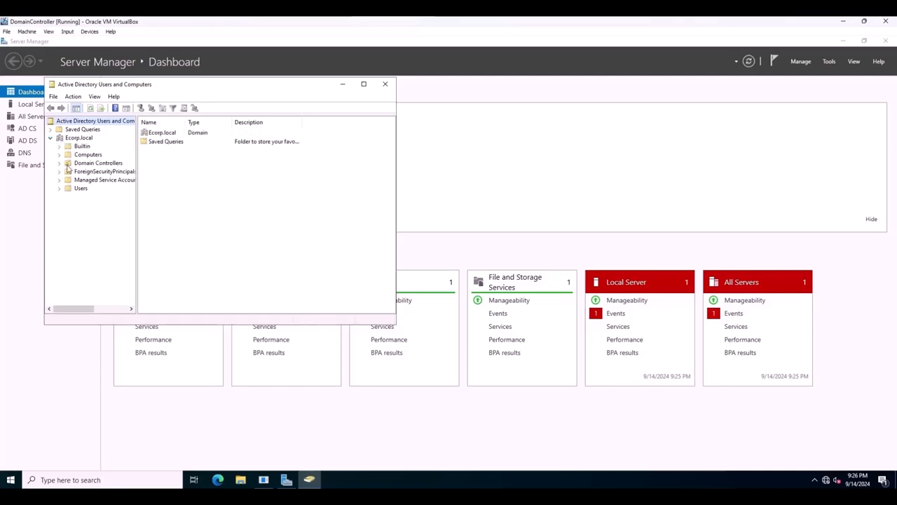
pyautogui.click(66, 191)
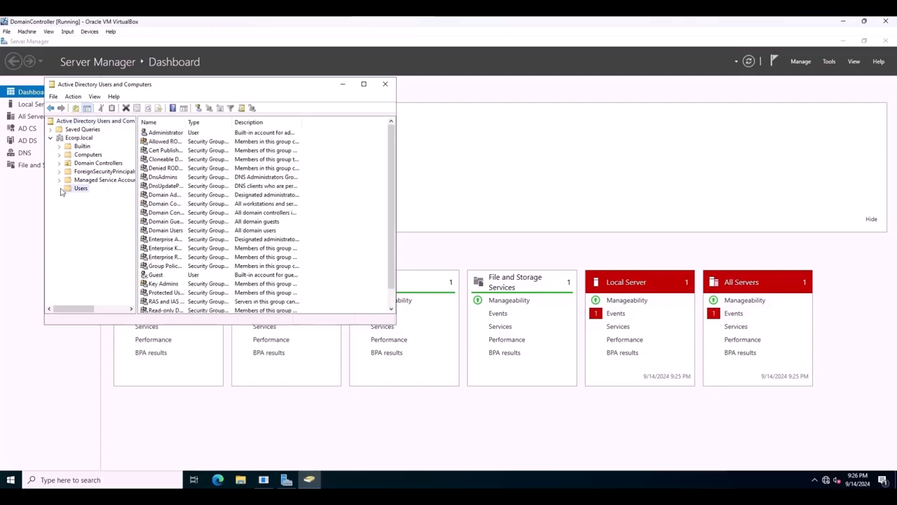
pyautogui.scroll(-1, 223, 153)
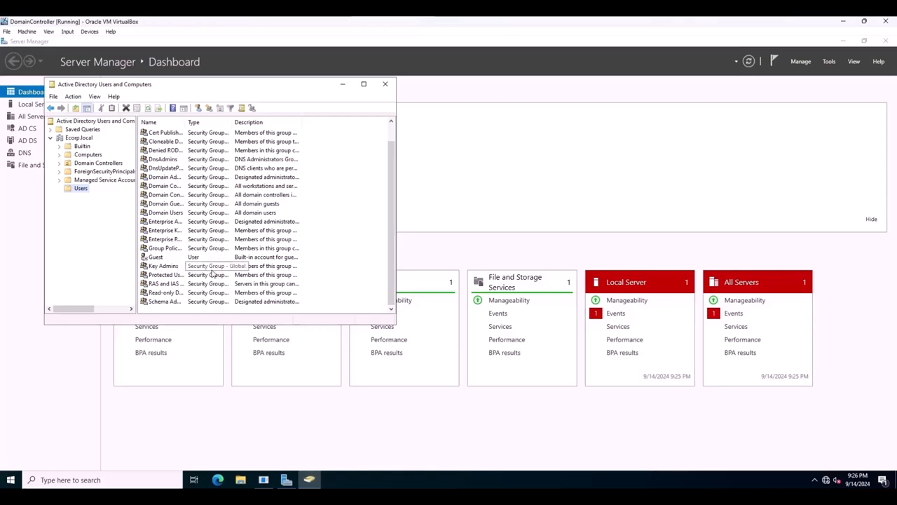
pyautogui.scroll(1, 213, 271)
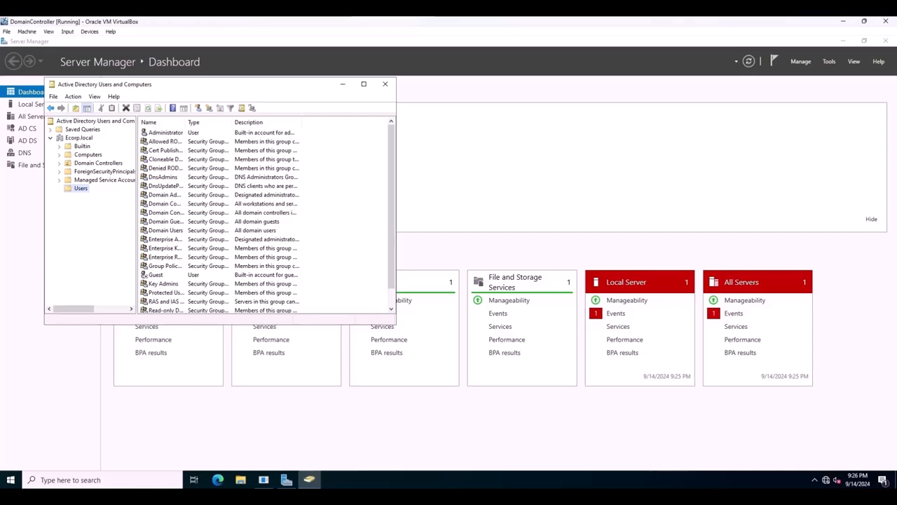
# Create an organizational unit named Groups directly under the Ecorp.local domain, keeping protection from accidental deletion enabled.
pyautogui.rightClick(74, 138)
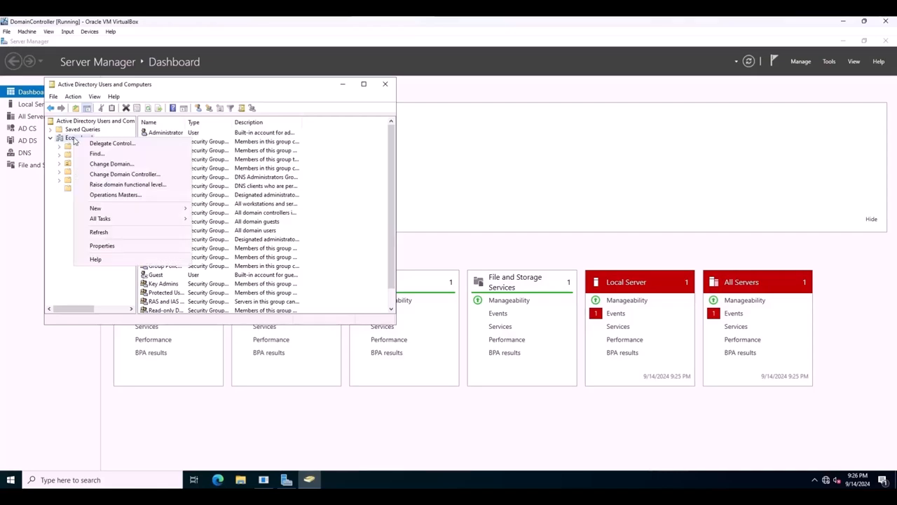
pyautogui.moveTo(183, 210)
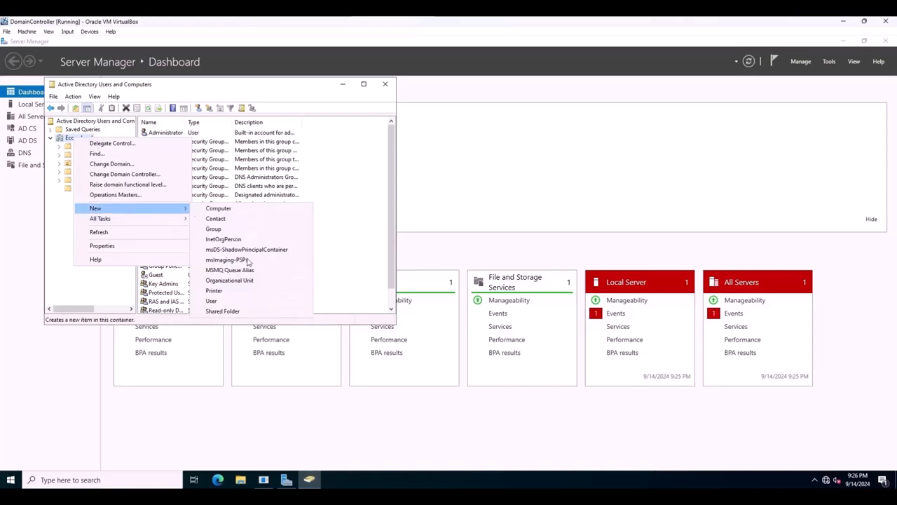
pyautogui.click(244, 284)
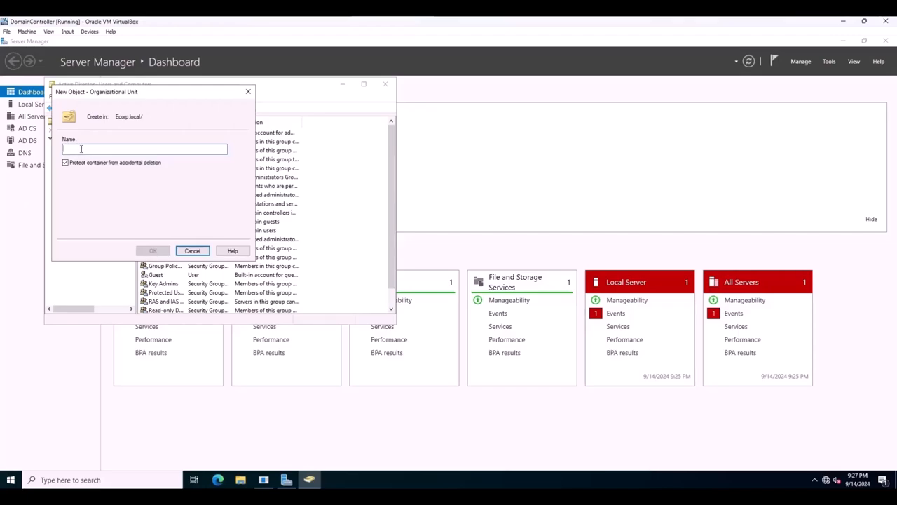
pyautogui.write('Groups')
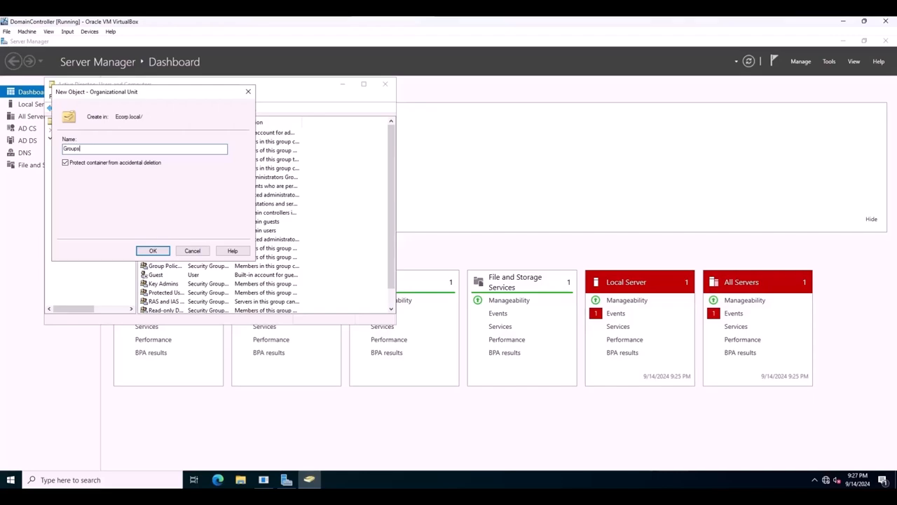
pyautogui.click(152, 250)
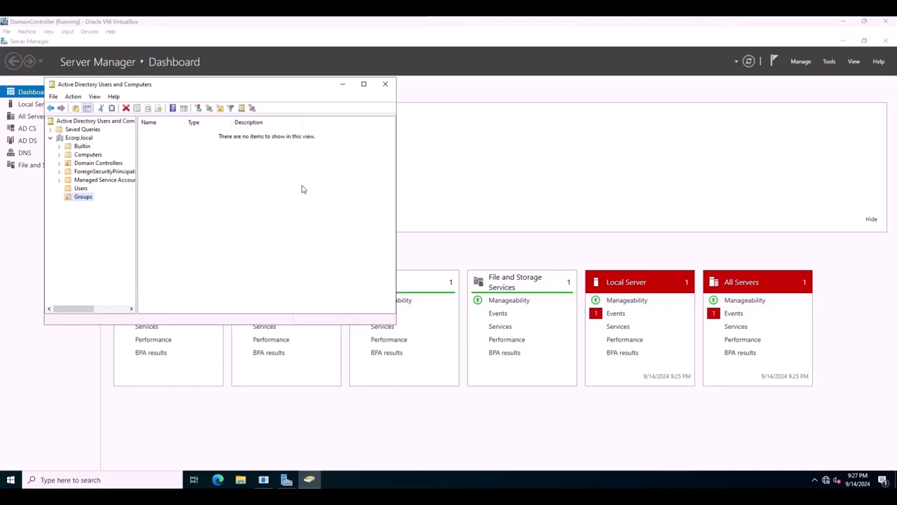
# Sort the Users container by type and move all its security groups into the Groups organizational unit.
pyautogui.click(88, 189)
pyautogui.click(88, 189)
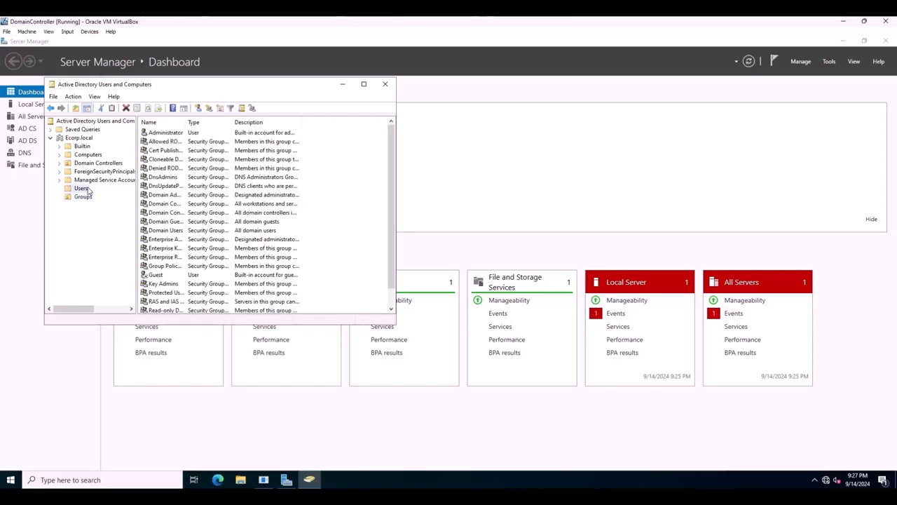
pyautogui.click(203, 125)
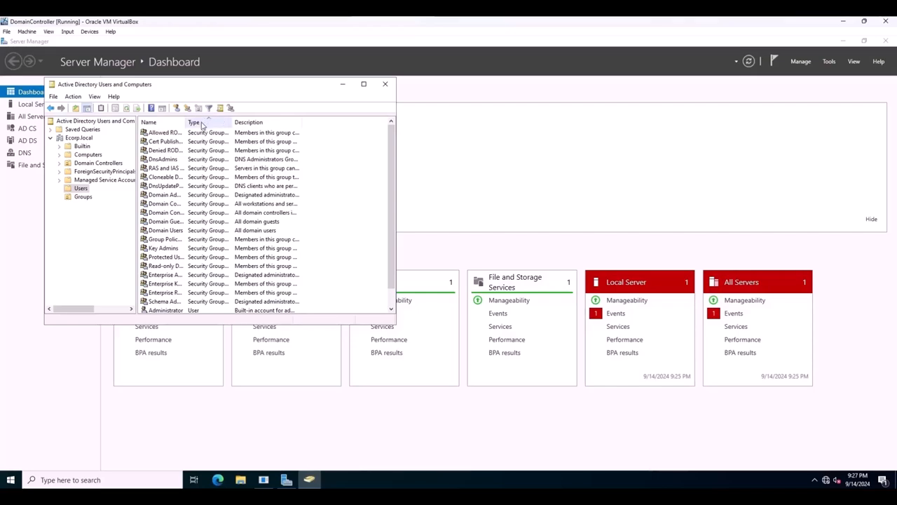
pyautogui.scroll(-1, 228, 203)
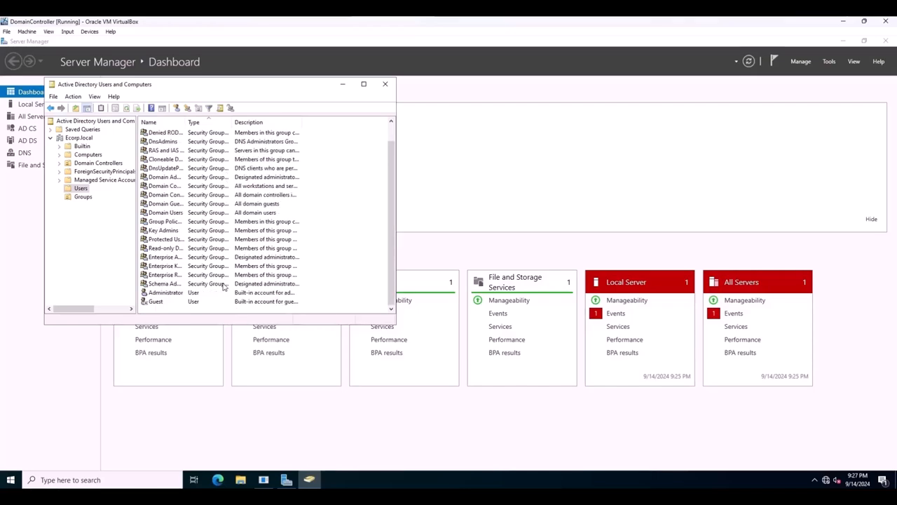
pyautogui.click(220, 288)
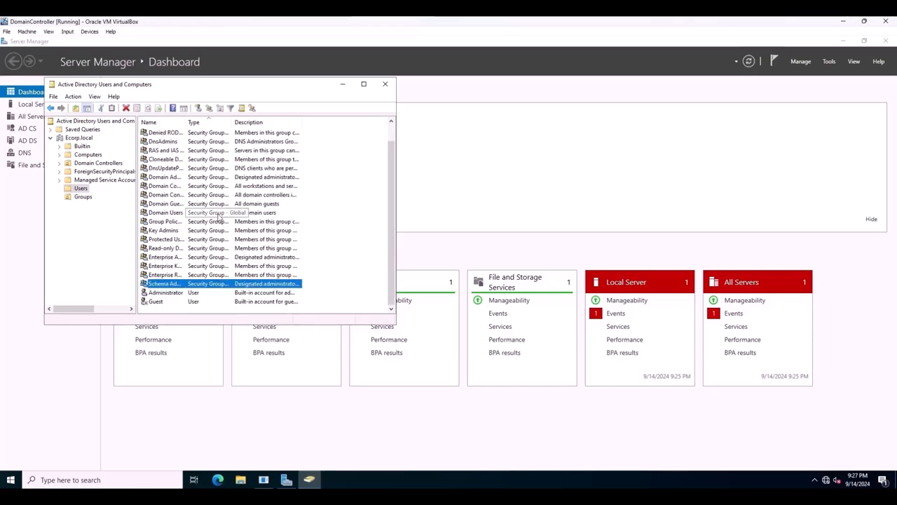
pyautogui.scroll(1, 222, 156)
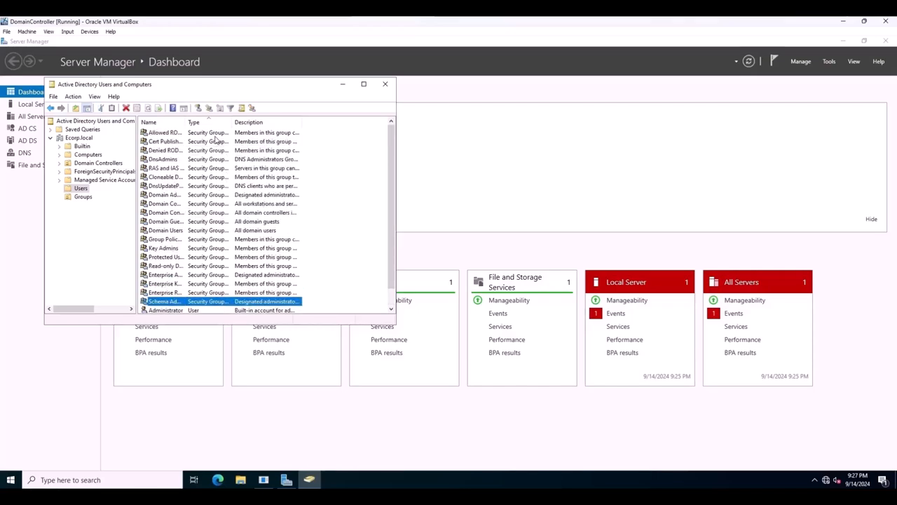
pyautogui.keyDown('shift'); pyautogui.click(215, 135); pyautogui.keyUp('shift')
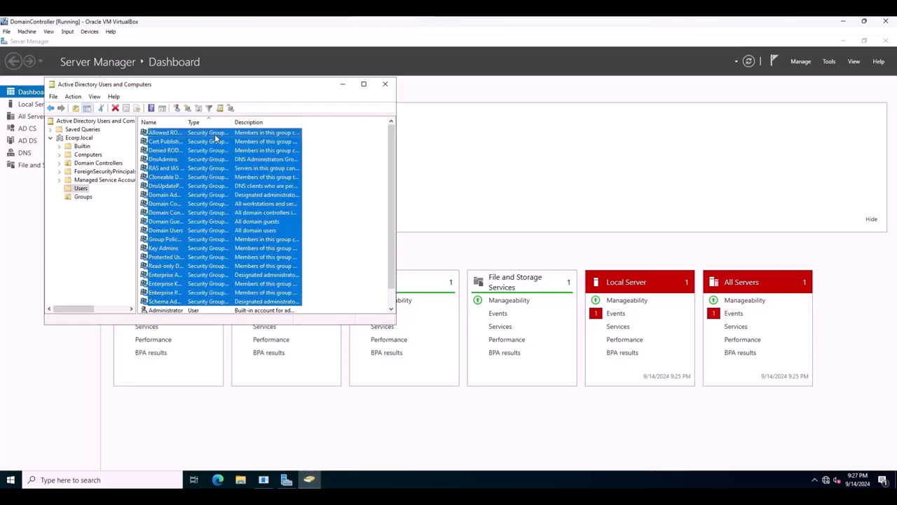
pyautogui.moveTo(163, 199); pyautogui.dragTo(83, 201)
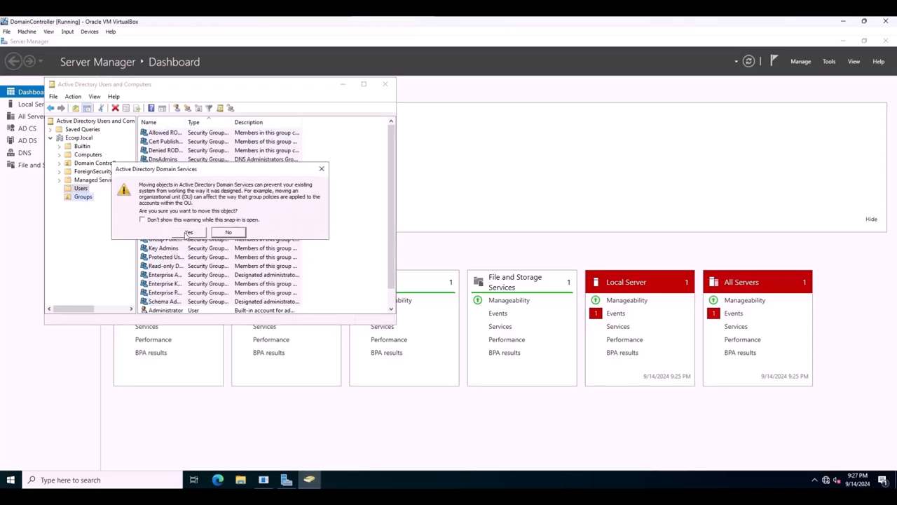
pyautogui.click(187, 233)
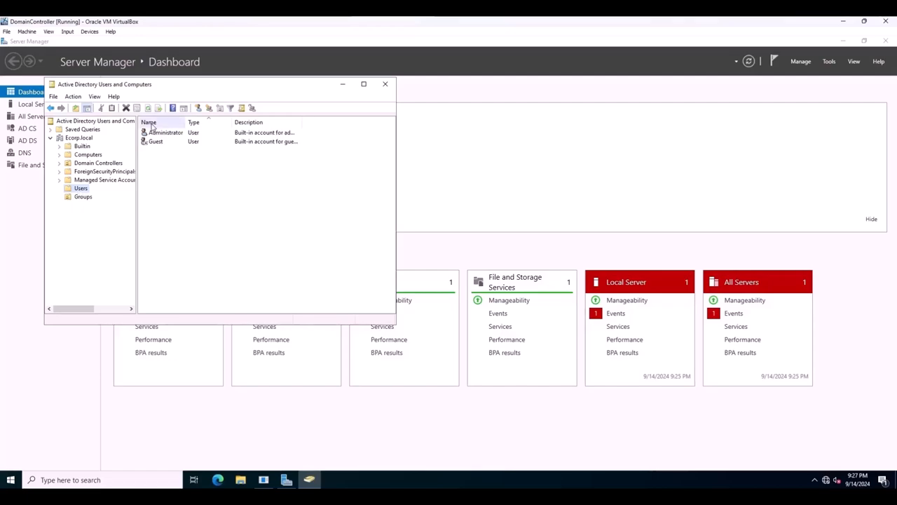
pyautogui.click(80, 188)
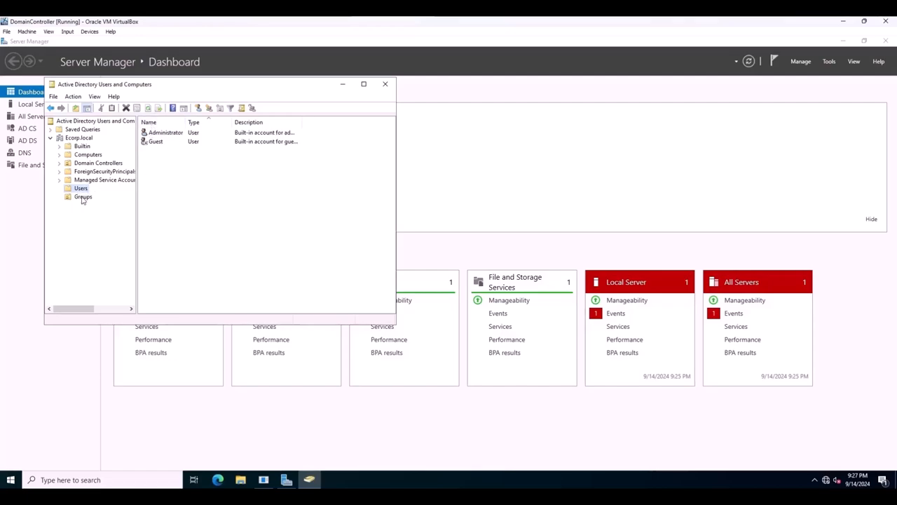
pyautogui.click(87, 200)
# Start a copy of the Administrator account in the Users container and enter the new user's first and last name.
pyautogui.click(80, 188)
pyautogui.rightClick(157, 134)
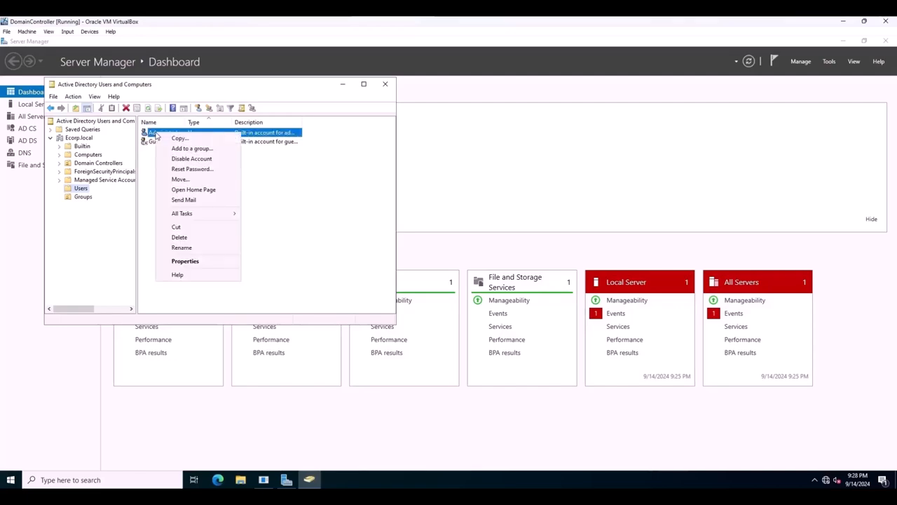
pyautogui.click(176, 138)
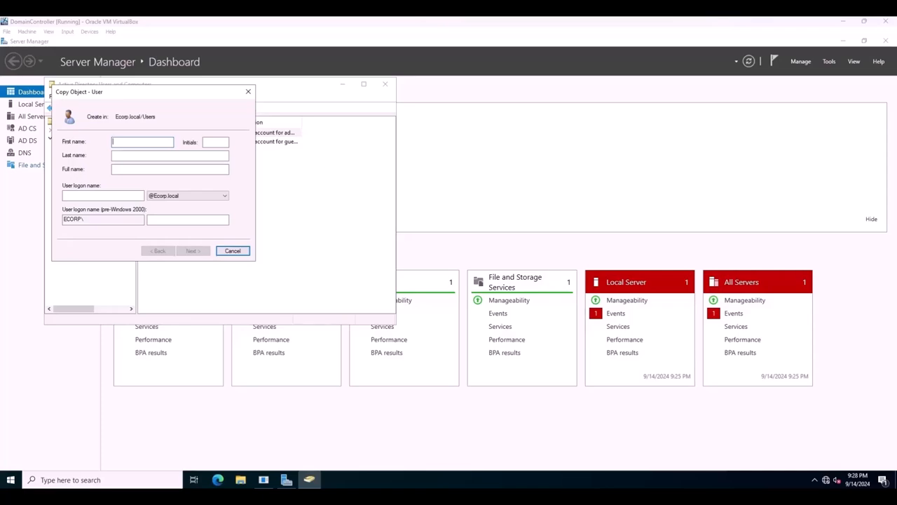
pyautogui.click(118, 143)
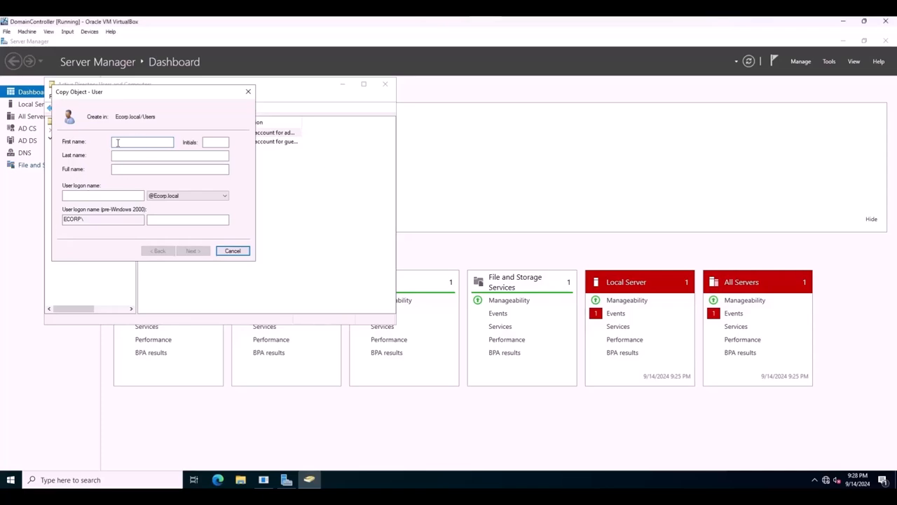
pyautogui.write('Tyrell')
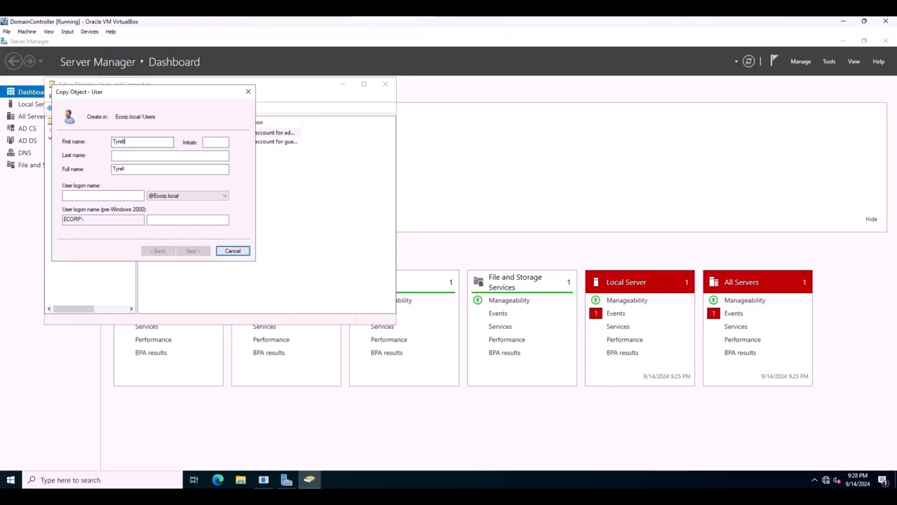
pyautogui.click(126, 154)
pyautogui.write('Wellick')
pyautogui.click(112, 195)
pyautogui.write('t')
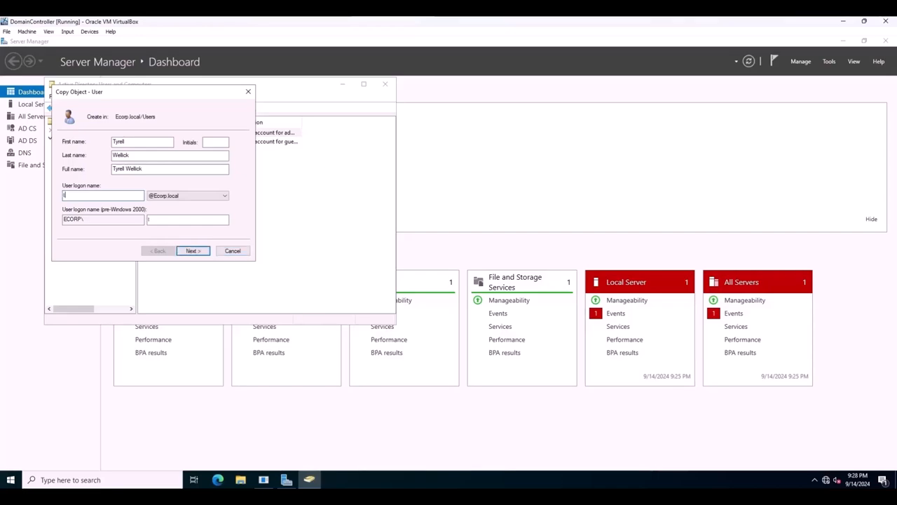
pyautogui.write('wellick')
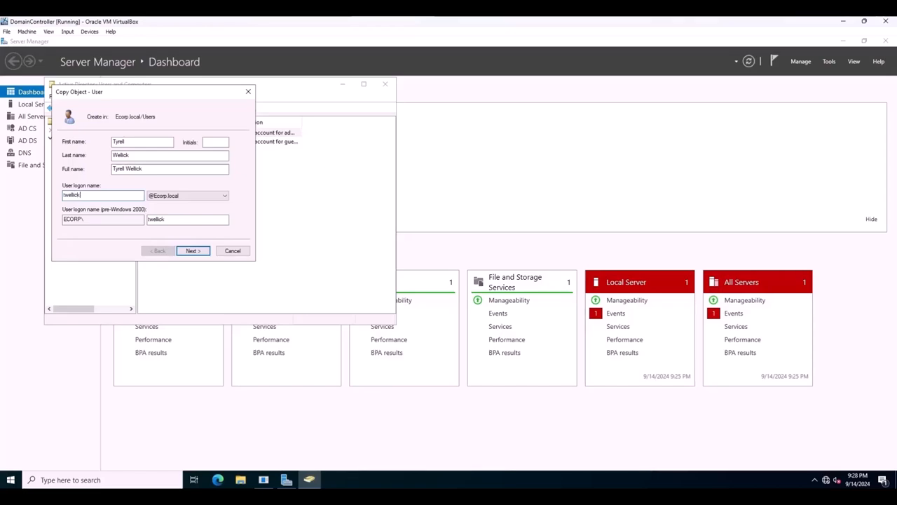
pyautogui.click(201, 251)
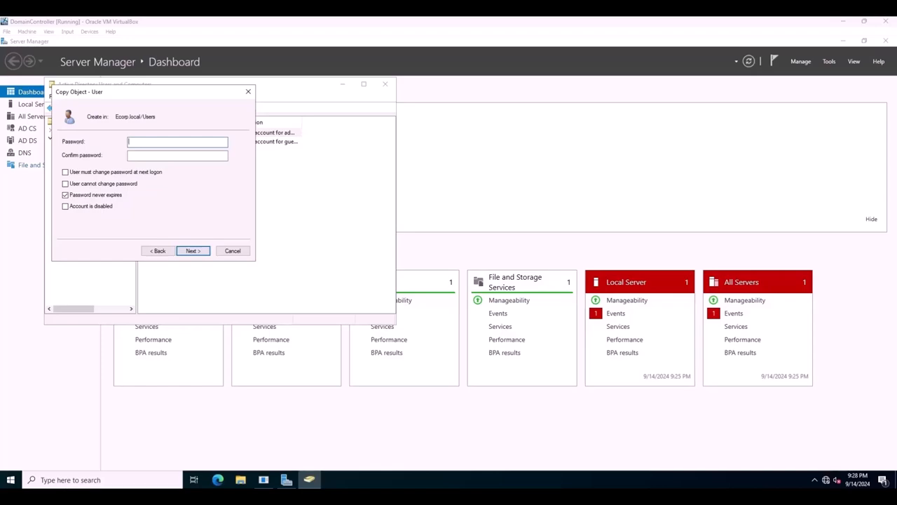
# Enter and confirm the new user's password, keep it set to never expire, and finish creating the account.
pyautogui.click(137, 143)
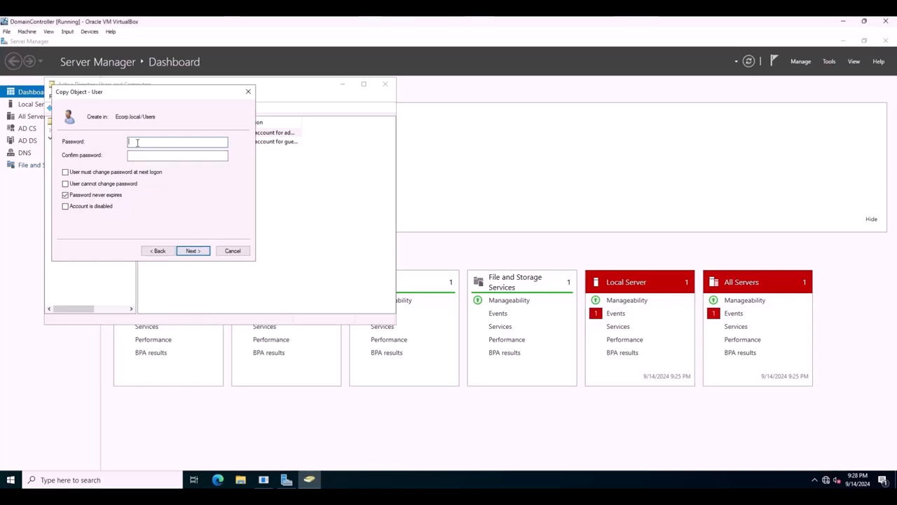
pyautogui.write('•••••••••')
pyautogui.click(139, 156)
pyautogui.write('••••••••••')
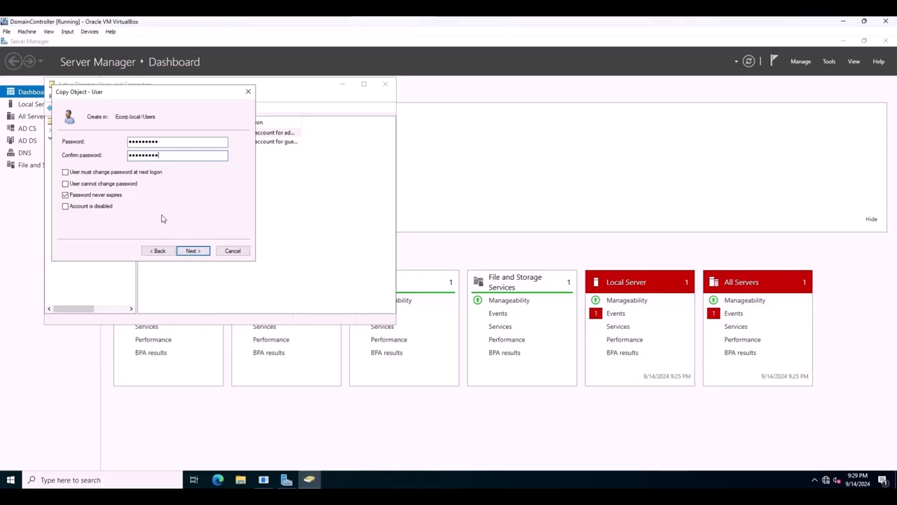
pyautogui.click(191, 251)
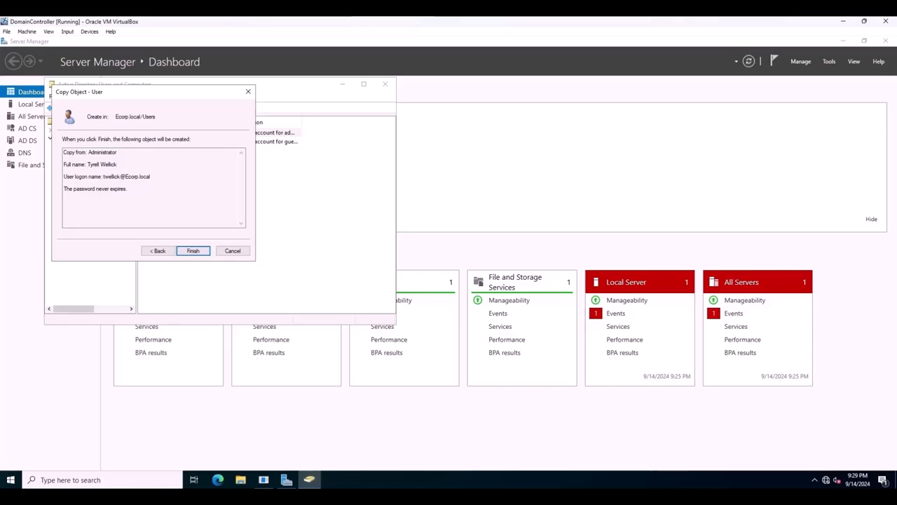
pyautogui.click(186, 251)
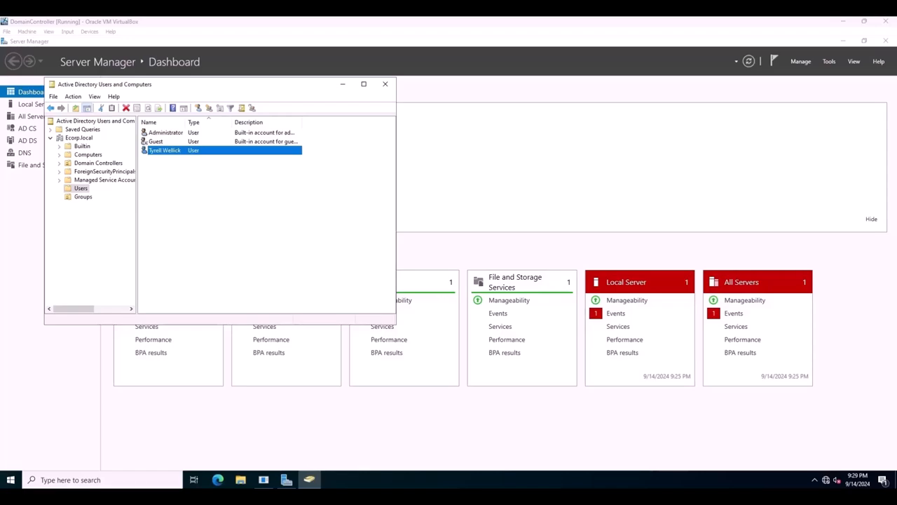
# Start a copy of the Administrator account and enter SQL as the first name and Service as the last name.
pyautogui.click(169, 133)
pyautogui.rightClick(170, 132)
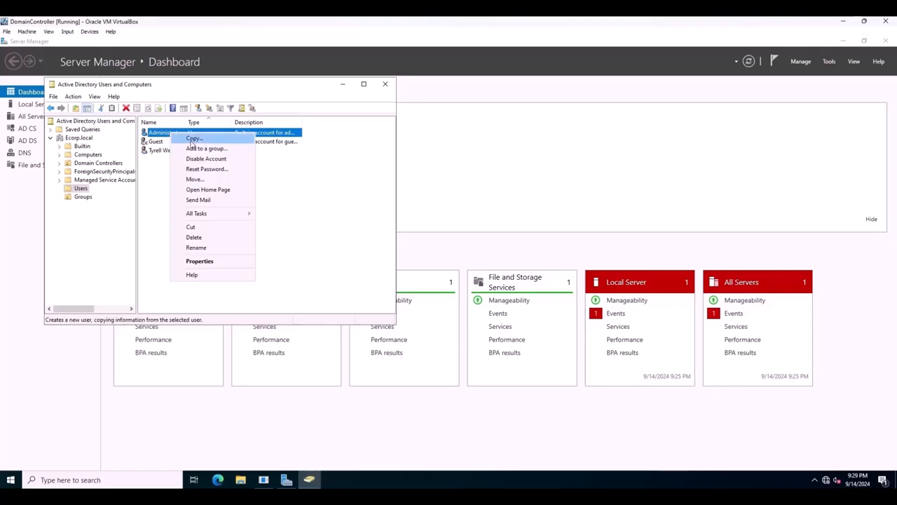
pyautogui.click(193, 138)
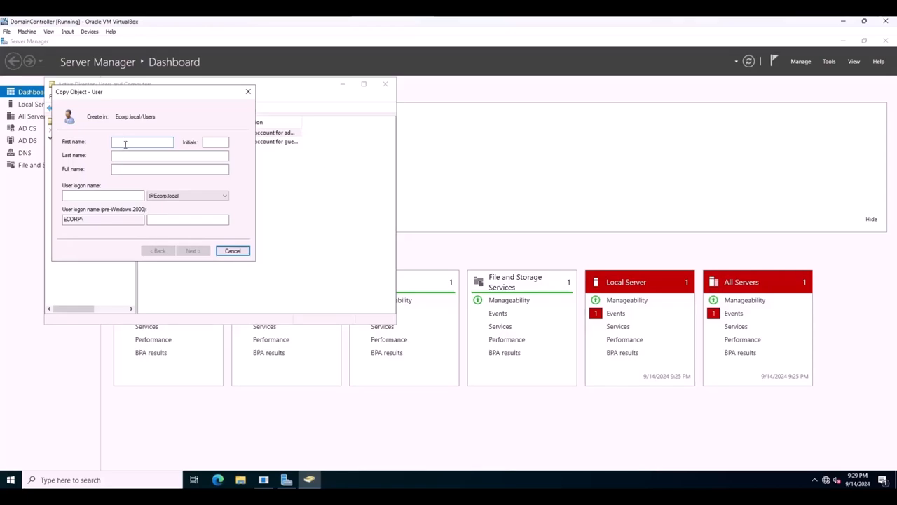
pyautogui.write('SQL')
pyautogui.click(137, 156)
pyautogui.write('Service')
pyautogui.click(81, 197)
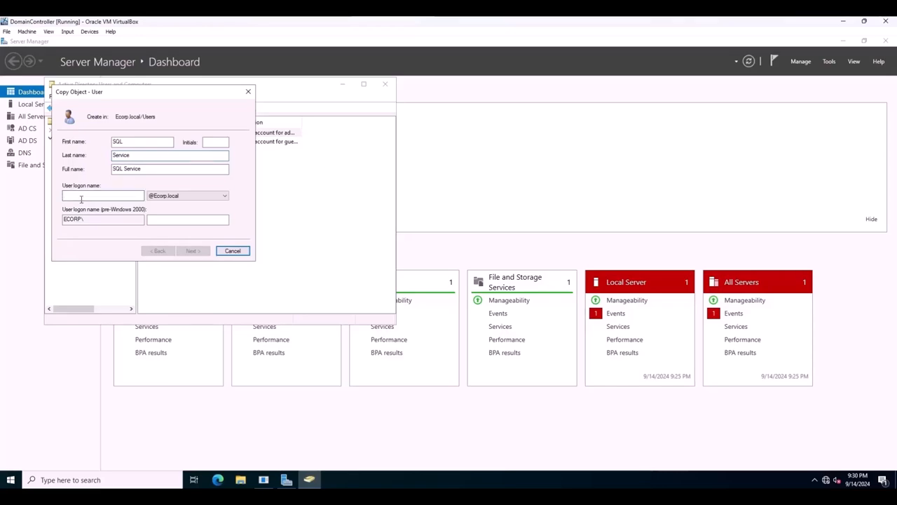
pyautogui.write('SQL')
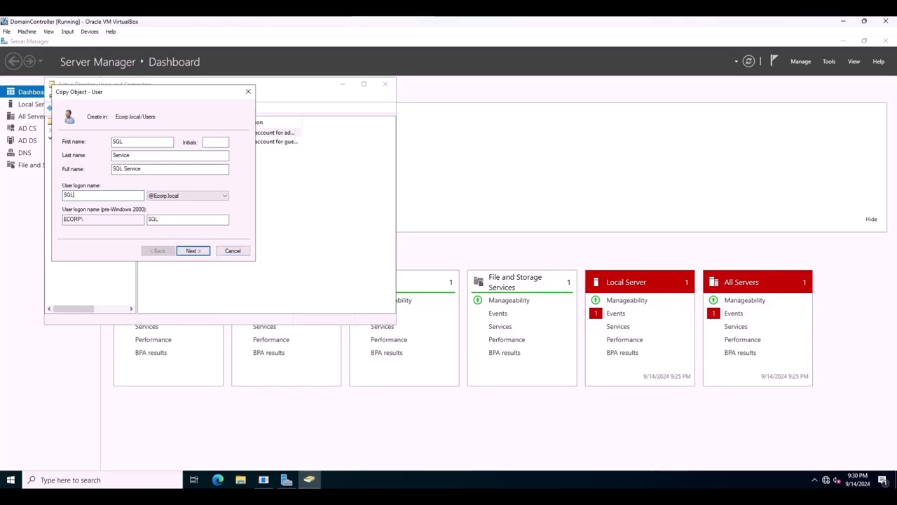
pyautogui.write('Service')
pyautogui.click(193, 251)
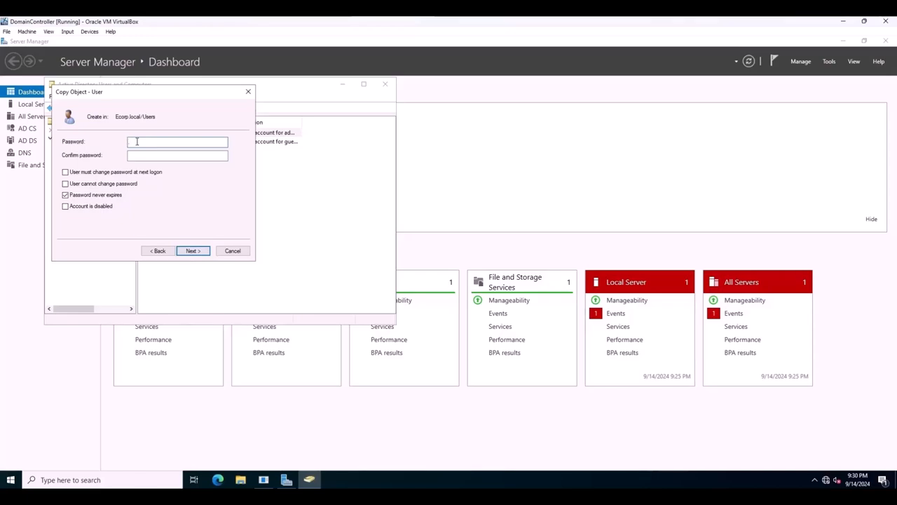
# Enter and confirm the SQL Service account's password, keep it set to never expire, and finish creating the account.
pyautogui.write('Password1!23')
pyautogui.click(144, 155)
pyautogui.write('Pa••••••••')
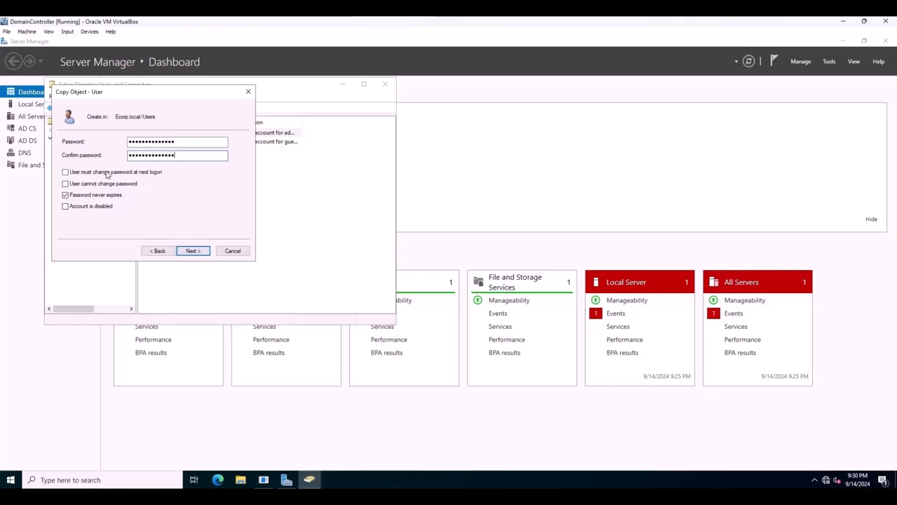
pyautogui.click(184, 251)
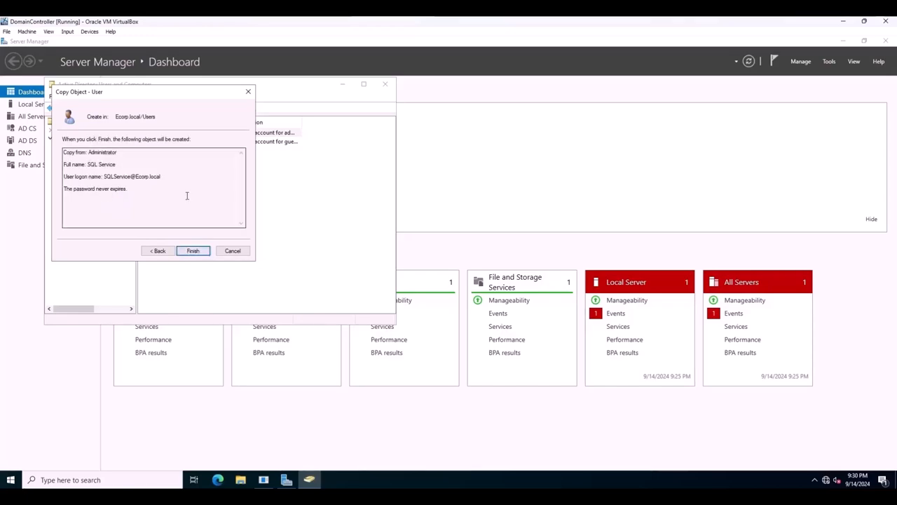
pyautogui.click(190, 251)
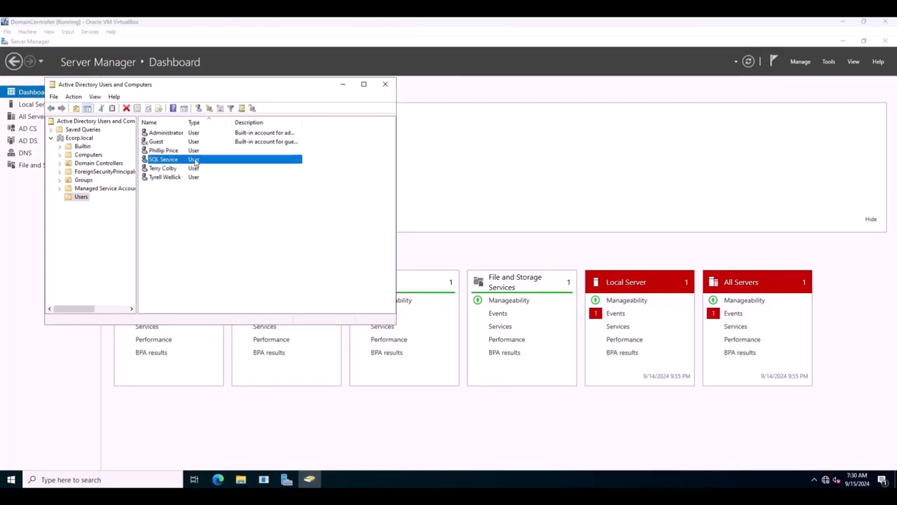
# Open the SQL Service account's properties and enter the account password text as its description.
pyautogui.rightClick(195, 160)
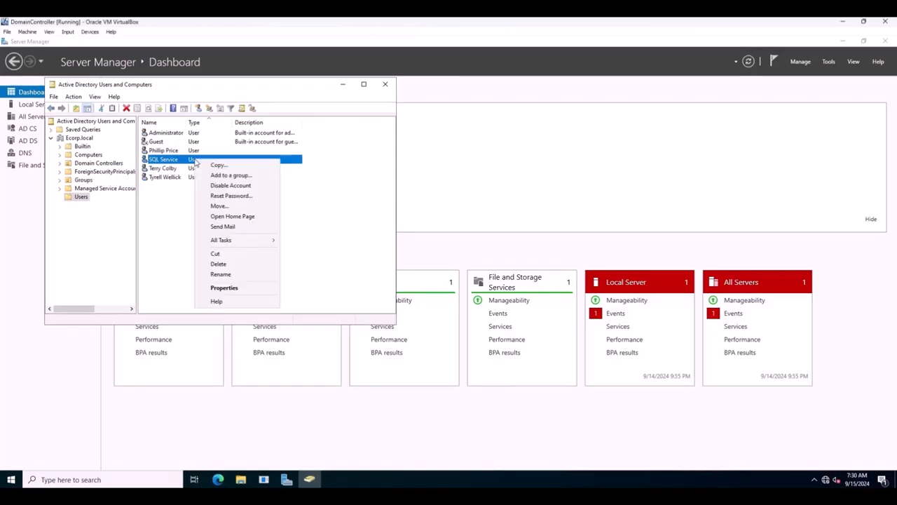
pyautogui.click(228, 288)
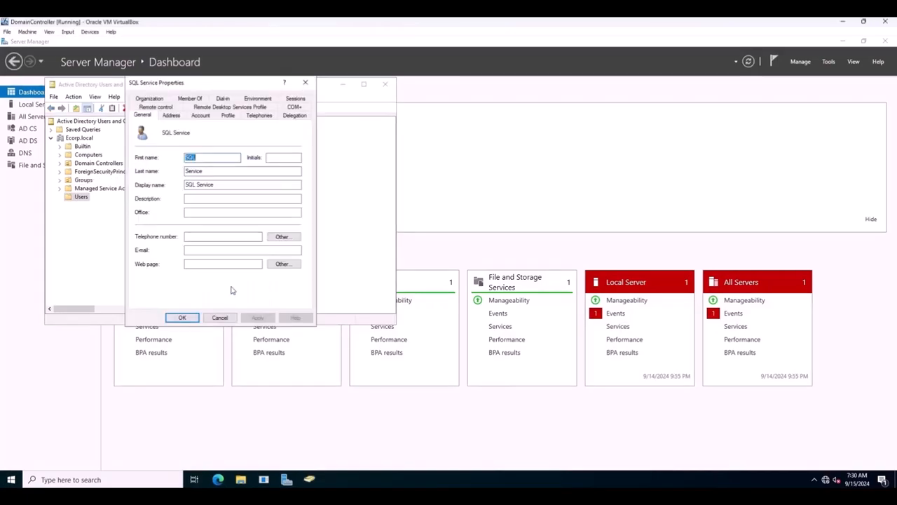
pyautogui.click(191, 200)
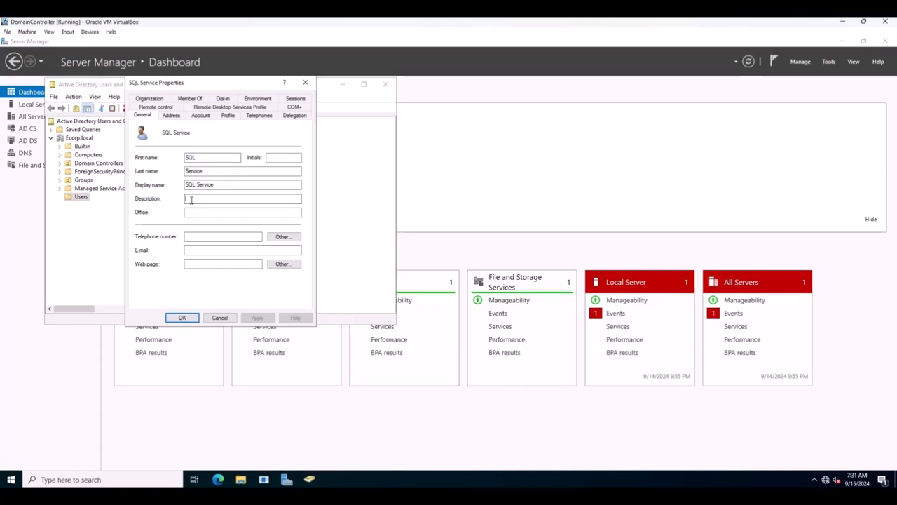
pyautogui.write('Password4')
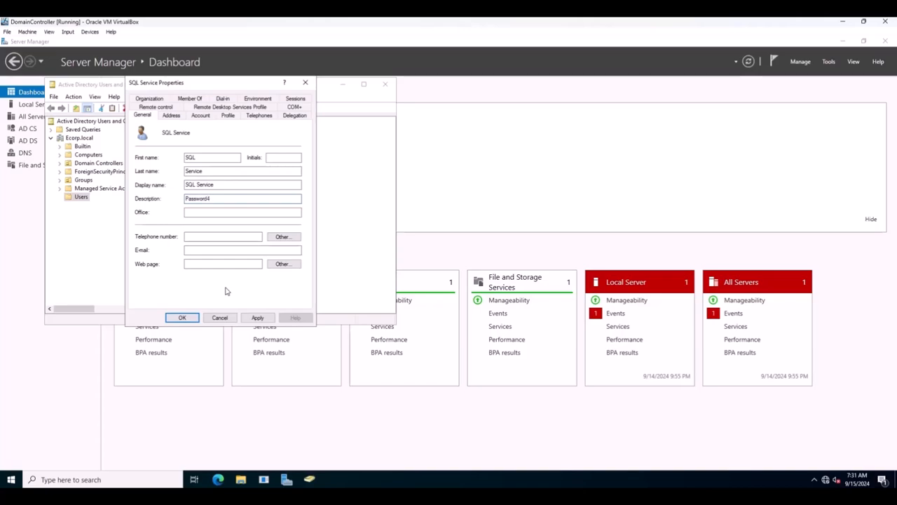
# Save the SQL Service account's new description and close its properties.
pyautogui.click(257, 317)
pyautogui.click(183, 317)
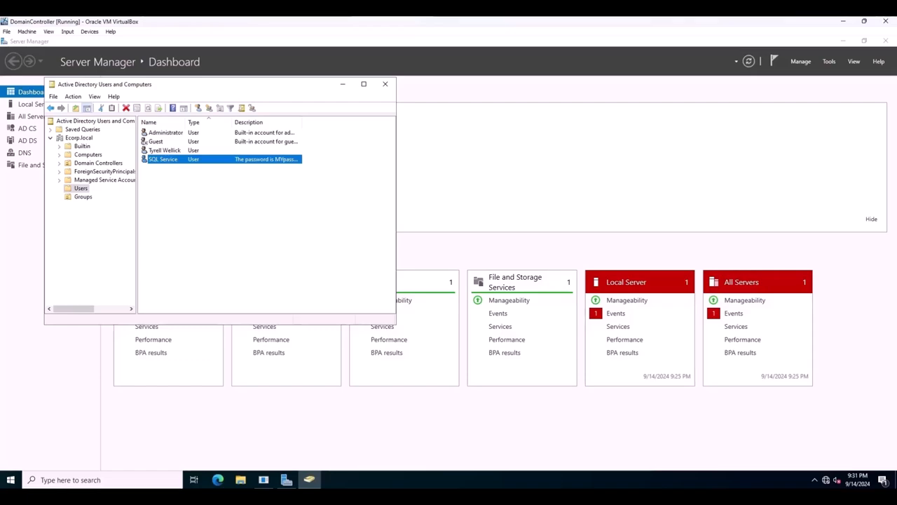
pyautogui.rightClick(184, 193)
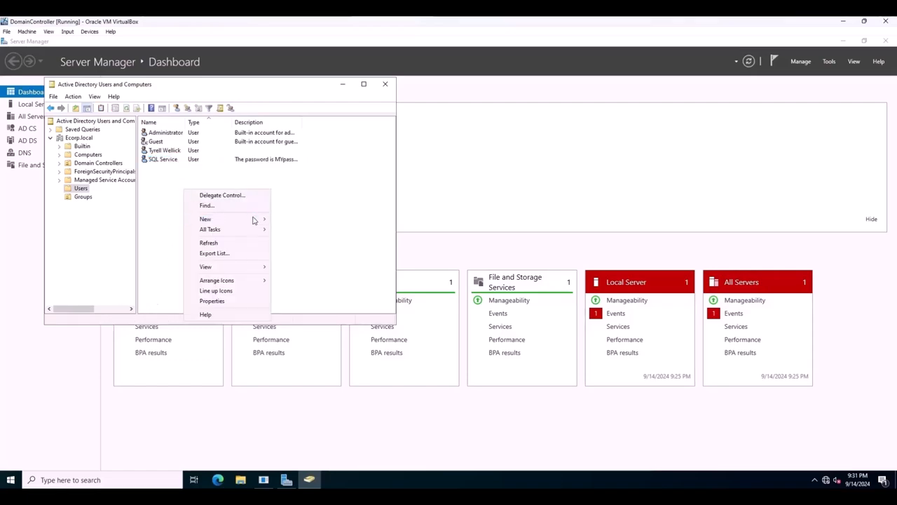
pyautogui.moveTo(254, 220)
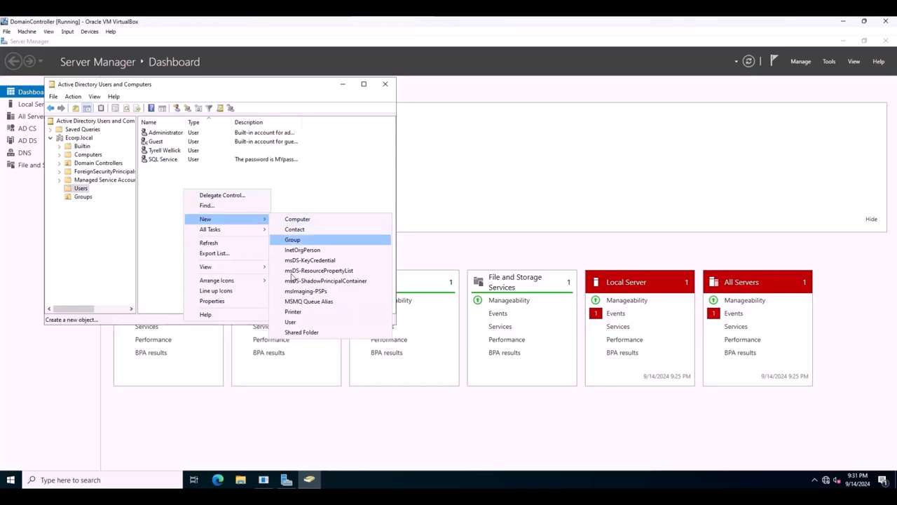
pyautogui.click(287, 322)
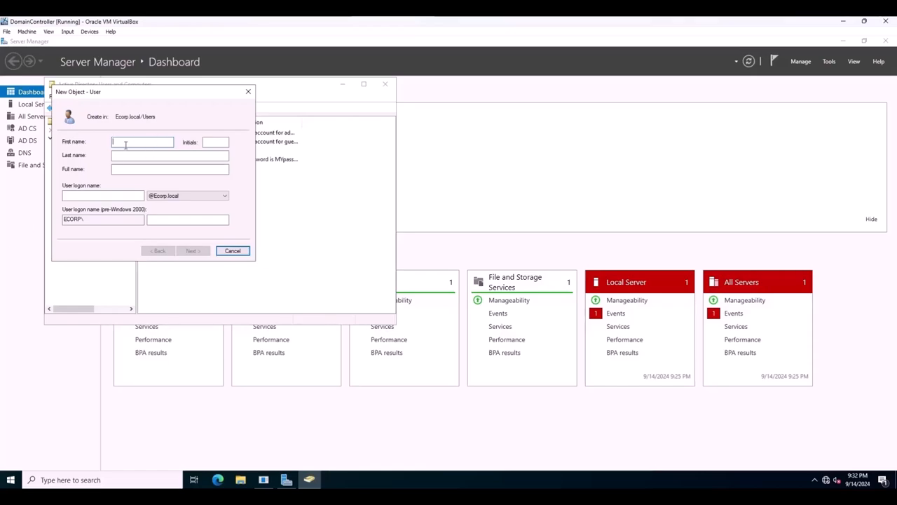
pyautogui.write('Phillip')
pyautogui.click(135, 155)
pyautogui.write('Price')
pyautogui.click(114, 195)
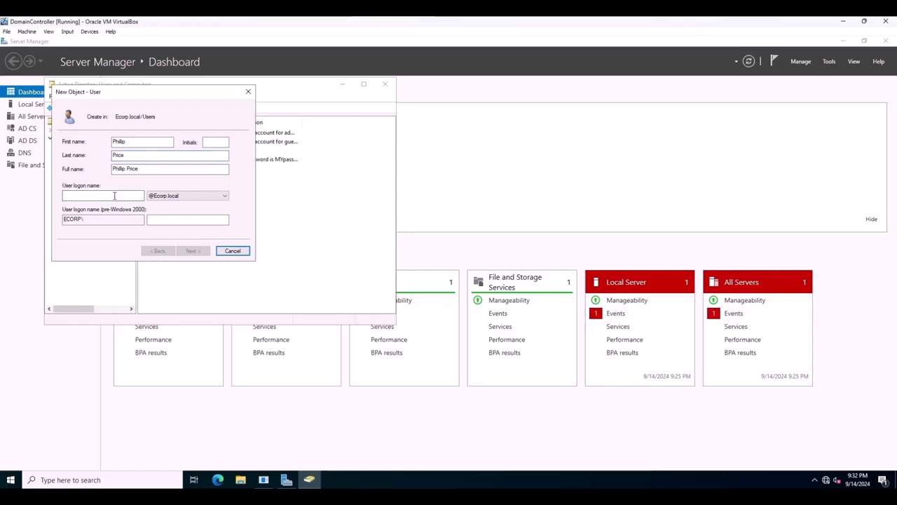
pyautogui.write('pprice')
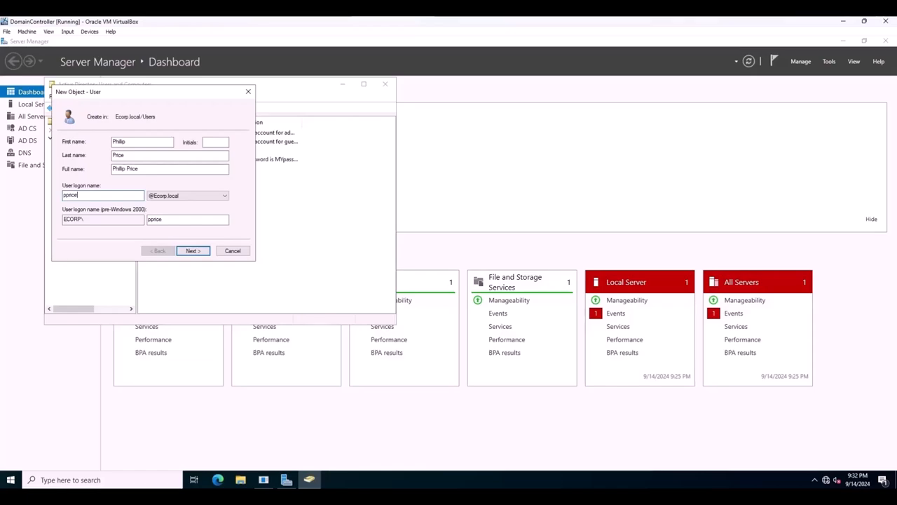
pyautogui.click(191, 251)
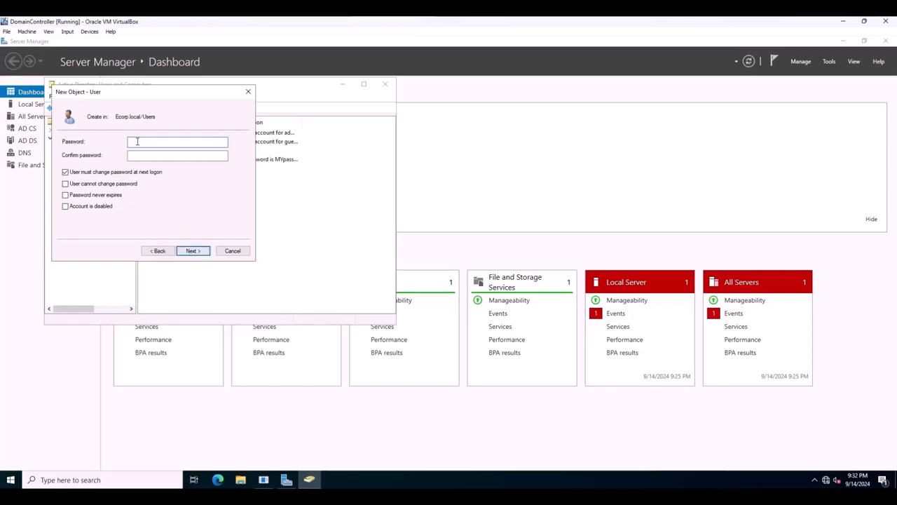
# Enter and confirm the new user's password, drop the change at next logon, make it never expire, and finish creating the account.
pyautogui.write('•••••••••')
pyautogui.press('Tab')
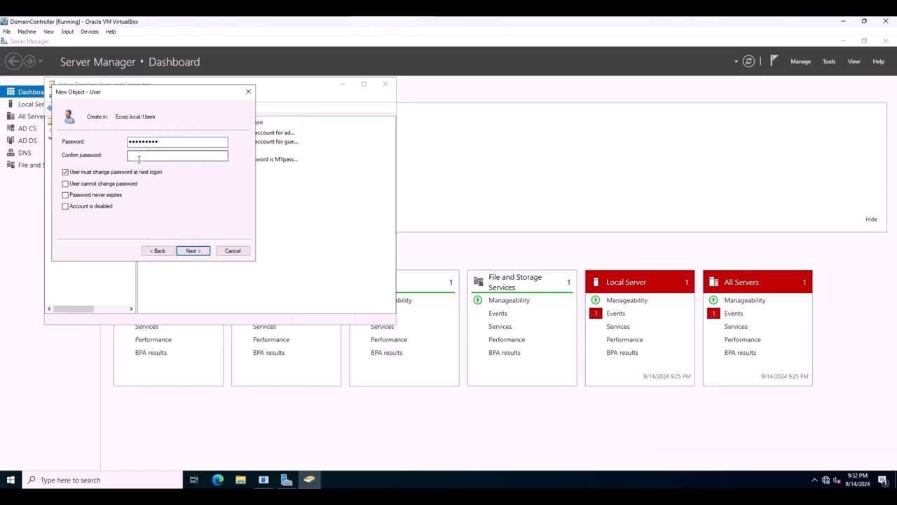
pyautogui.write('••••••••')
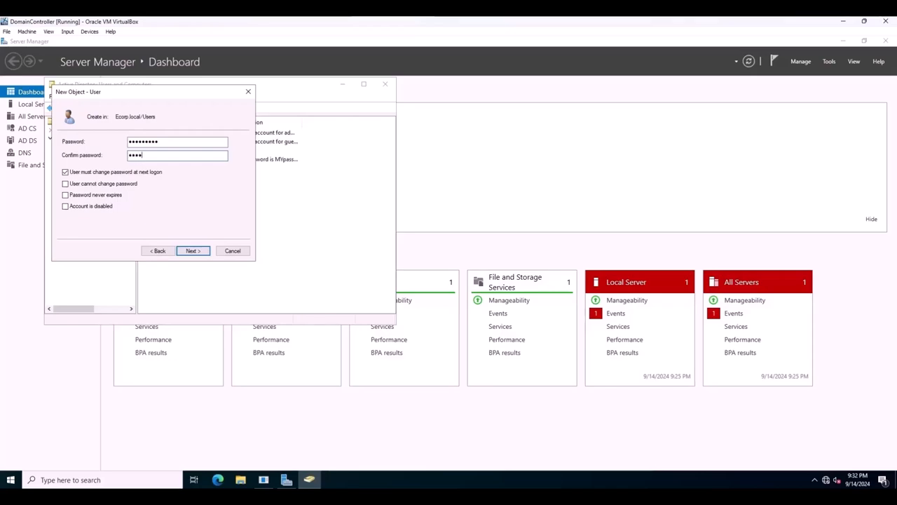
pyautogui.write('•')
pyautogui.click(65, 173)
pyautogui.click(65, 196)
pyautogui.click(190, 253)
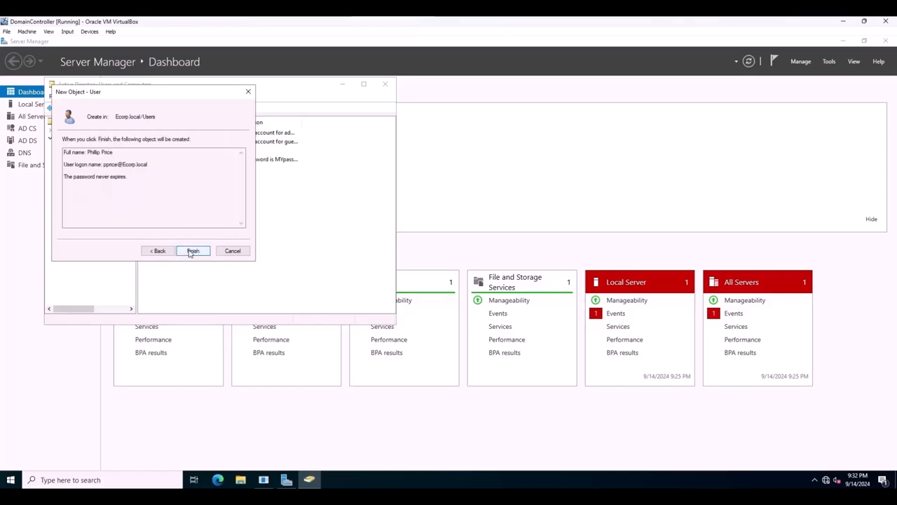
pyautogui.click(192, 251)
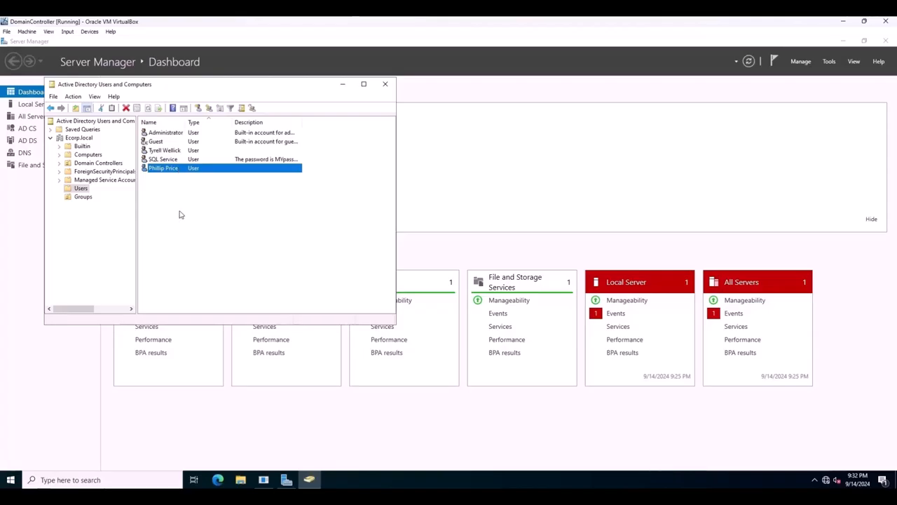
pyautogui.rightClick(184, 228)
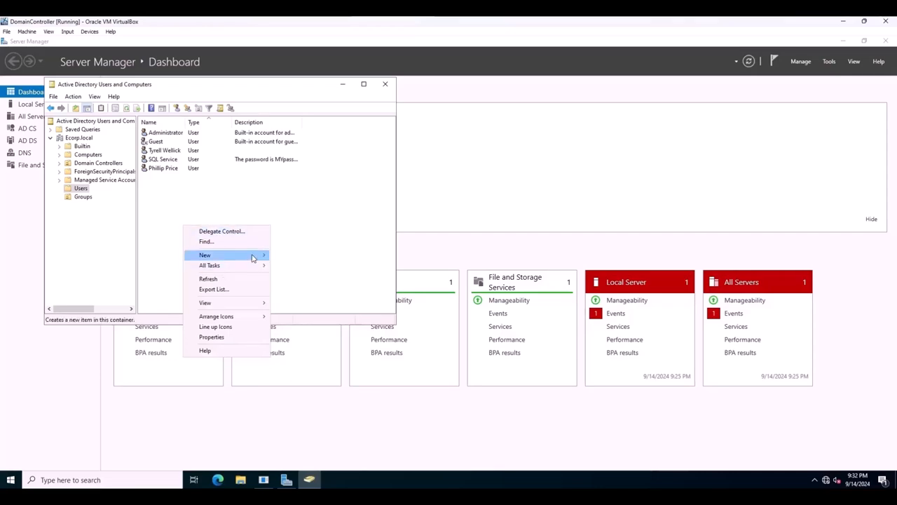
pyautogui.moveTo(253, 258)
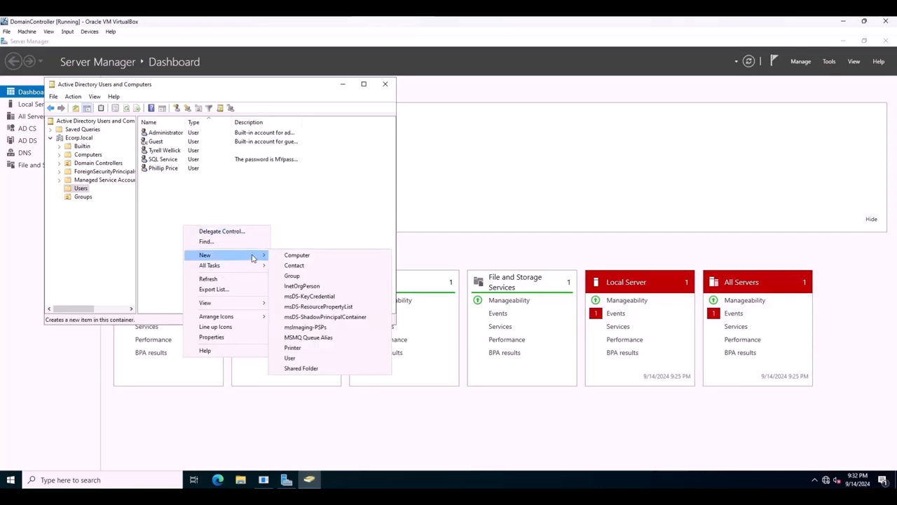
pyautogui.click(291, 358)
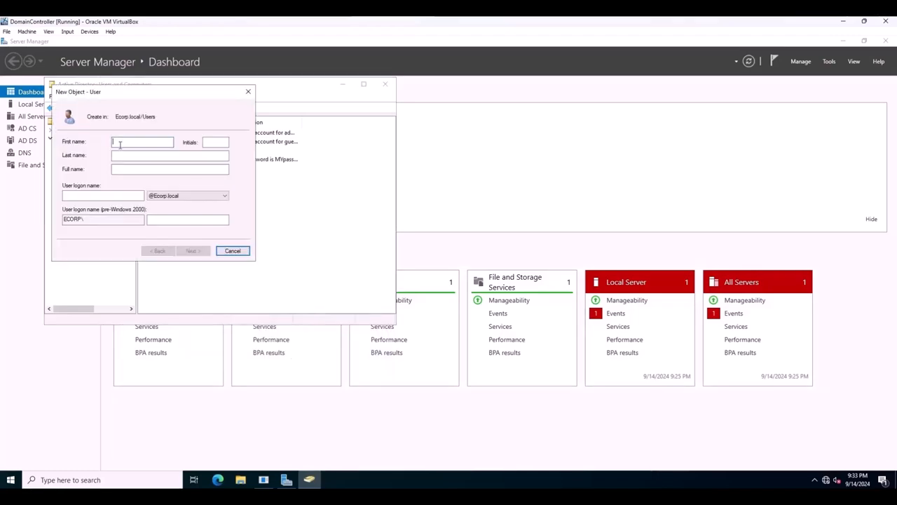
pyautogui.write('Terry')
pyautogui.click(122, 156)
pyautogui.write('Colby')
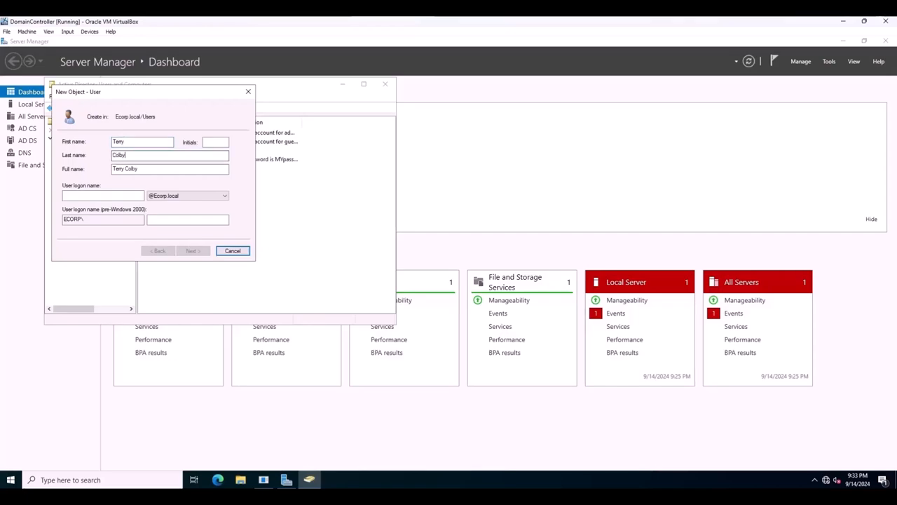
pyautogui.click(90, 197)
pyautogui.write('tcolby')
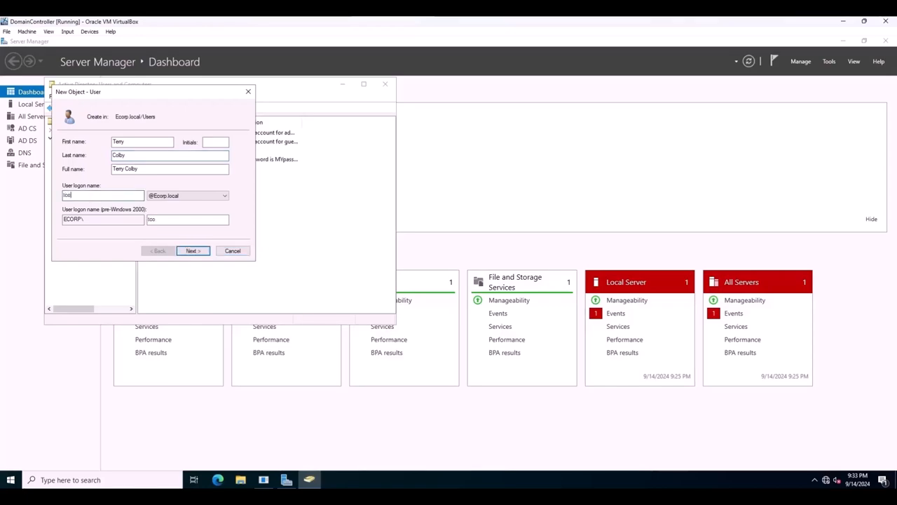
pyautogui.click(187, 252)
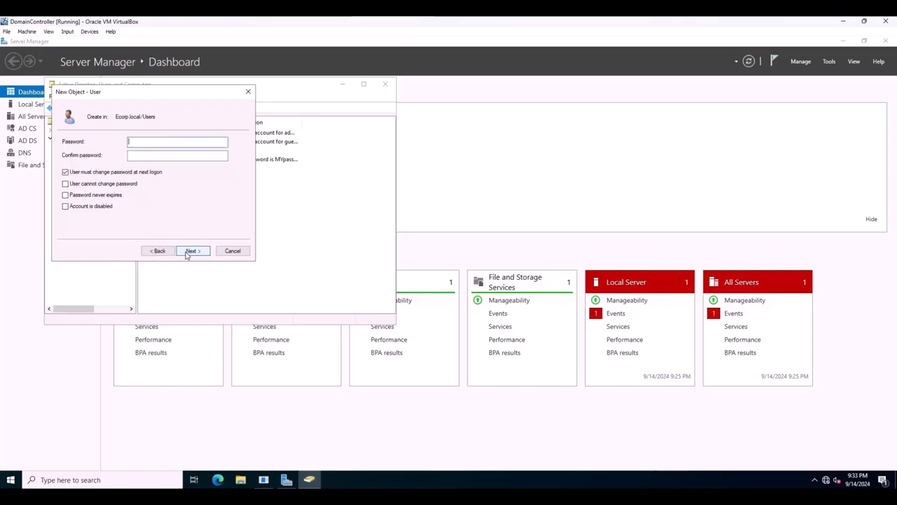
# Set the second employee's password to never expire, enter and confirm the account password, and finish creating the account.
pyautogui.click(66, 196)
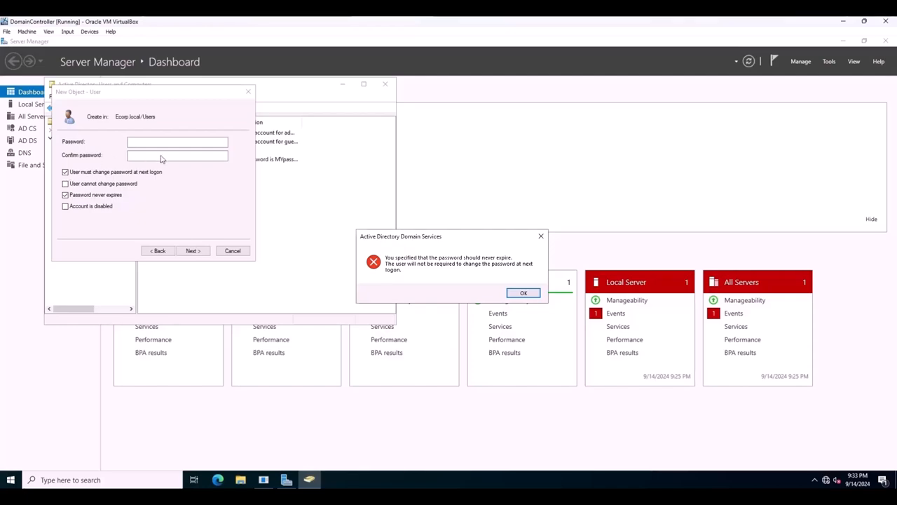
pyautogui.click(523, 293)
pyautogui.click(140, 144)
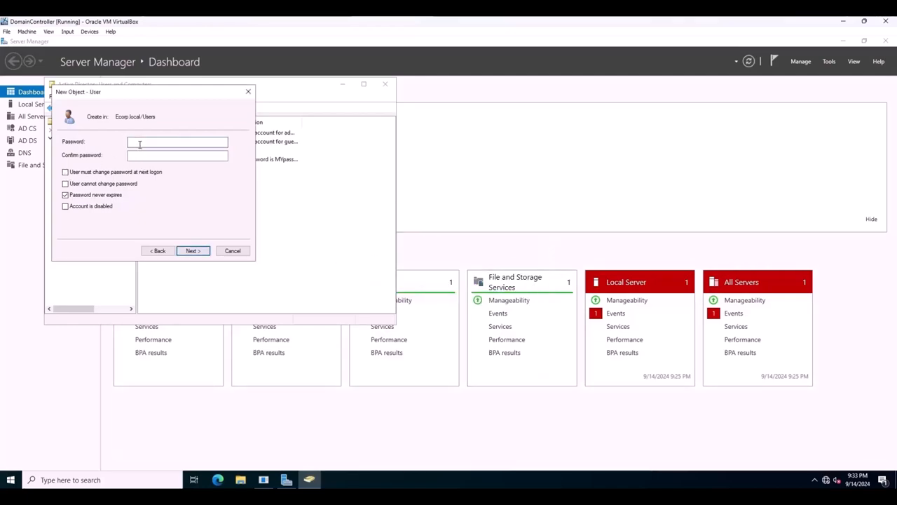
pyautogui.write('M••••••••')
pyautogui.click(147, 155)
pyautogui.write('•••••••••')
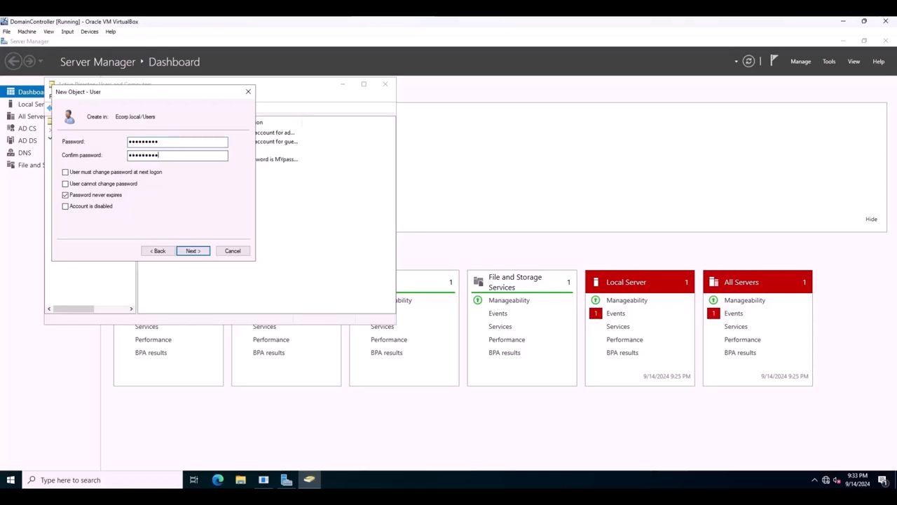
pyautogui.click(195, 252)
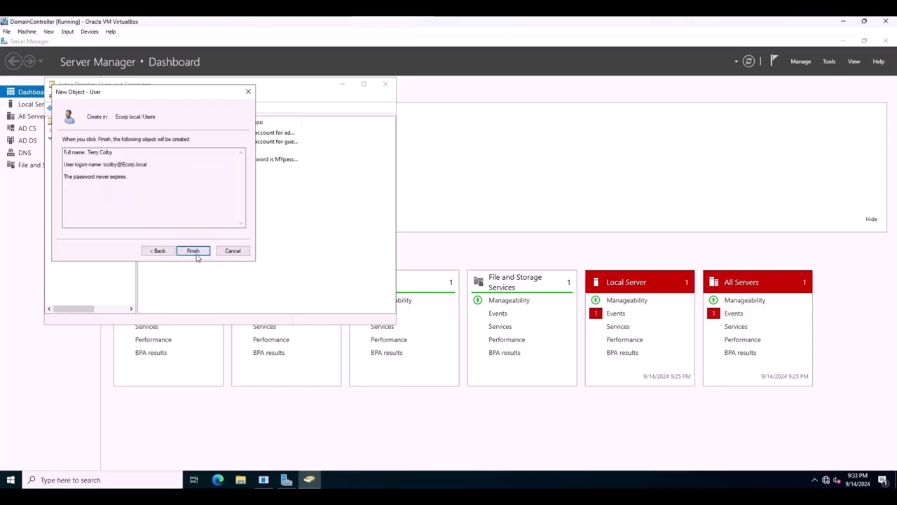
pyautogui.click(196, 253)
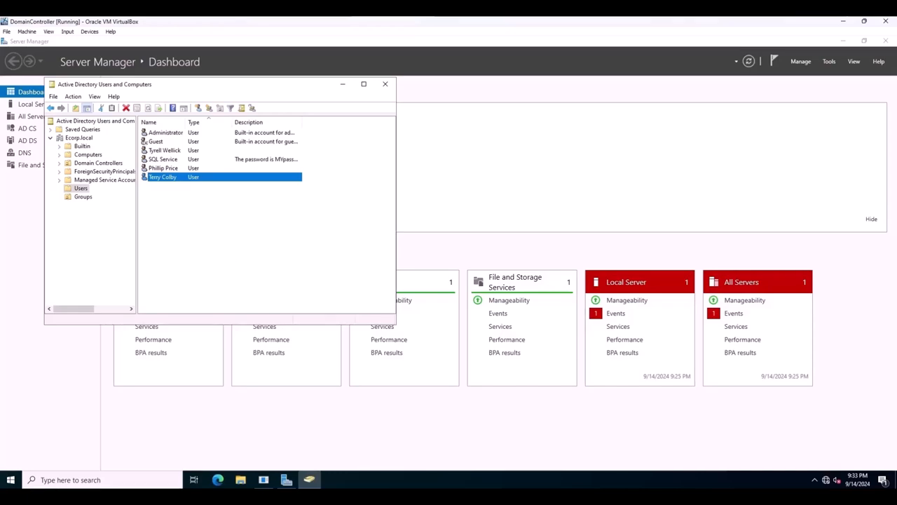
pyautogui.click(198, 226)
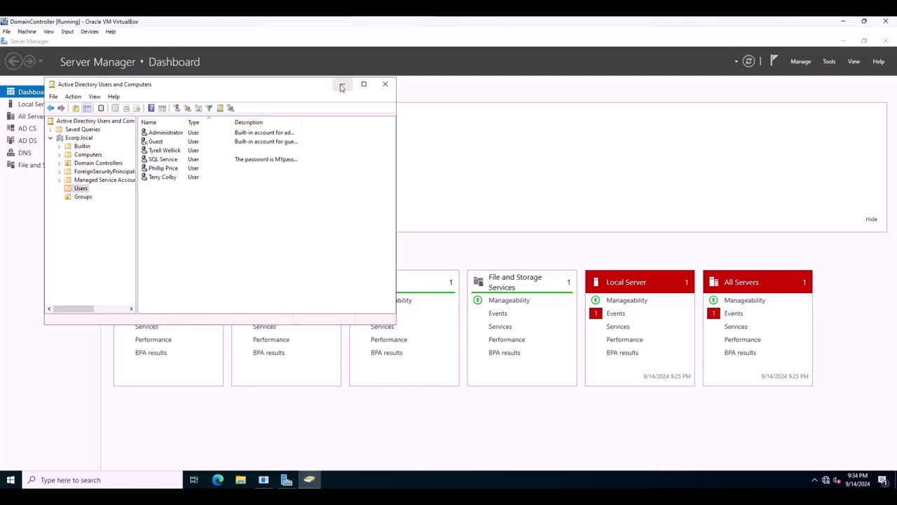
# Close Active Directory Users and Computers and open the Shares page of File and Storage Services.
pyautogui.click(386, 85)
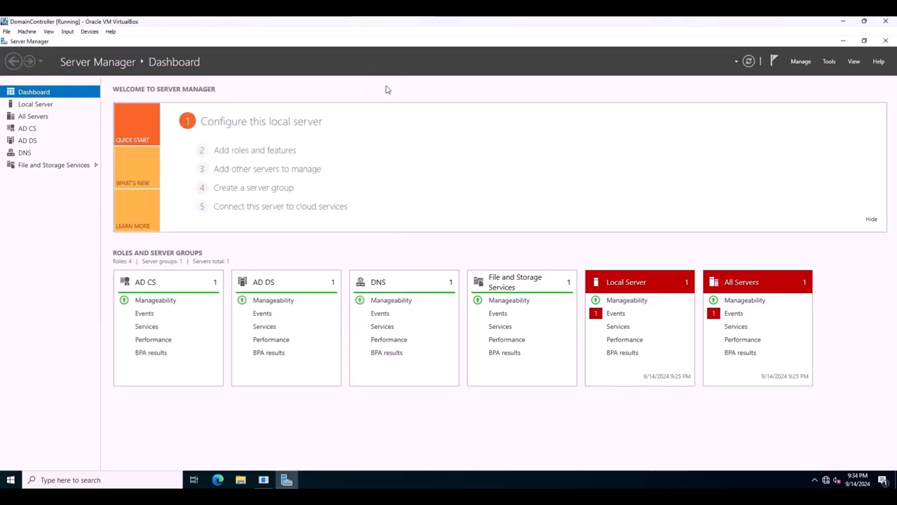
pyautogui.click(40, 166)
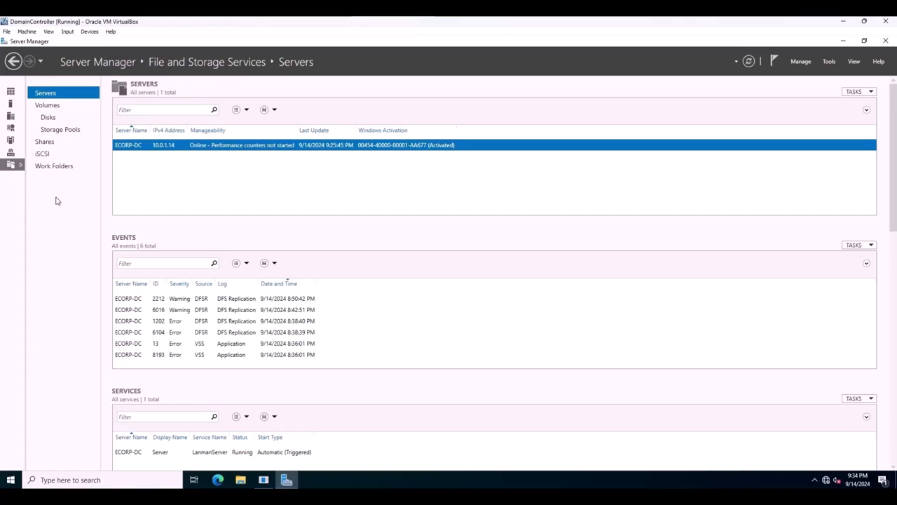
pyautogui.click(45, 142)
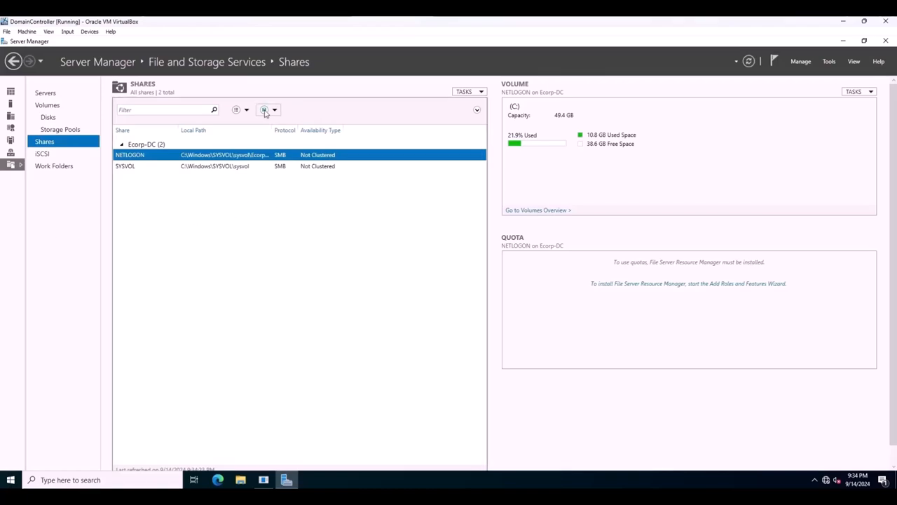
# Start a new share with the SMB Share - Quick profile, located on the C: volume of server Ecorp-DC.
pyautogui.click(471, 92)
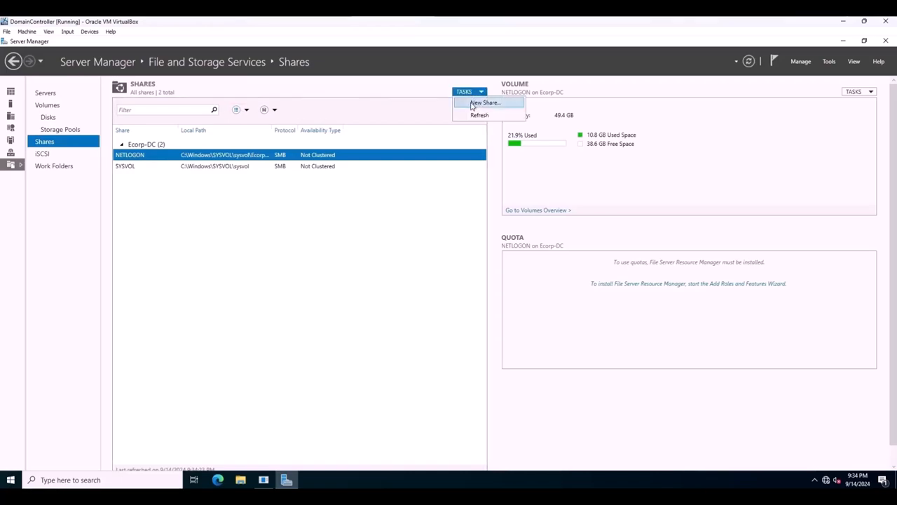
pyautogui.click(472, 104)
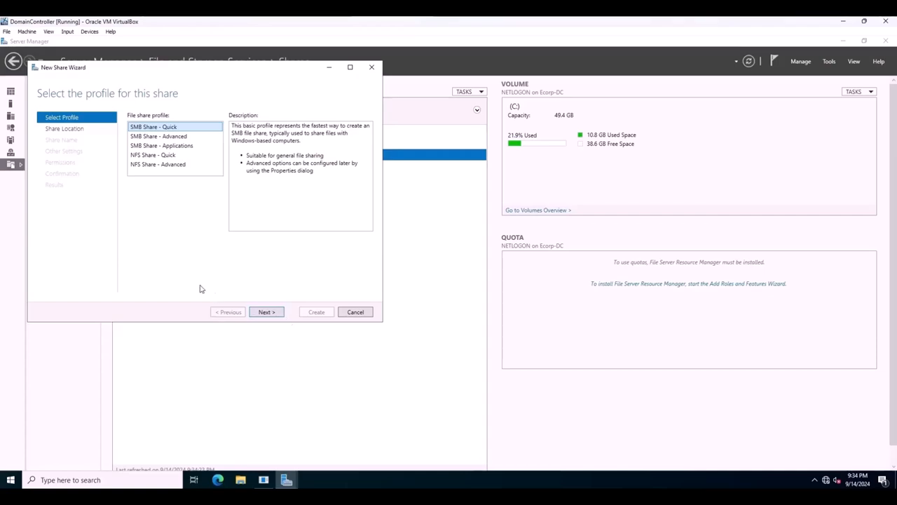
pyautogui.click(275, 312)
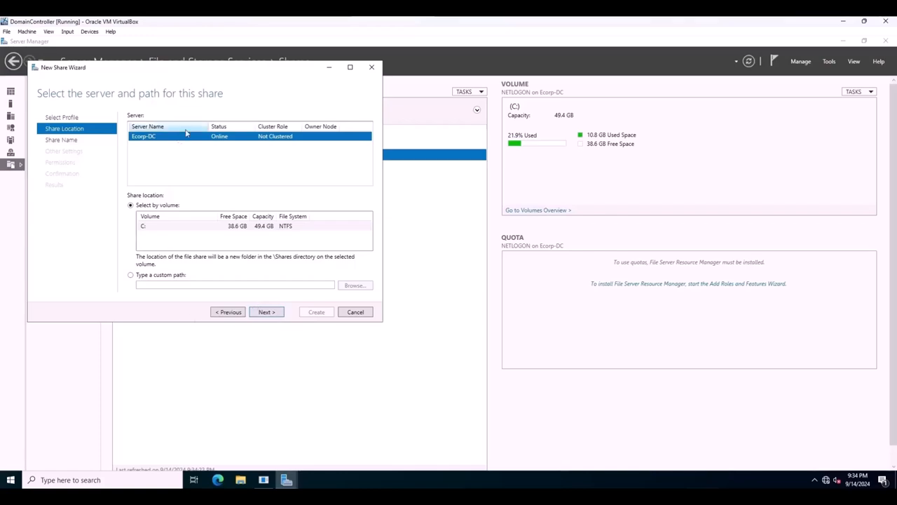
pyautogui.click(270, 315)
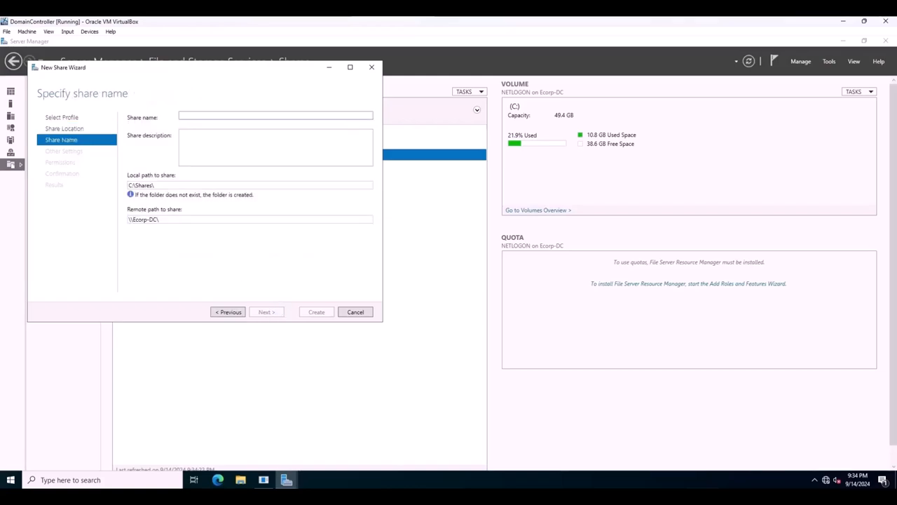
# Name the new share SteelMountain.
pyautogui.click(192, 115)
pyautogui.write('Steel')
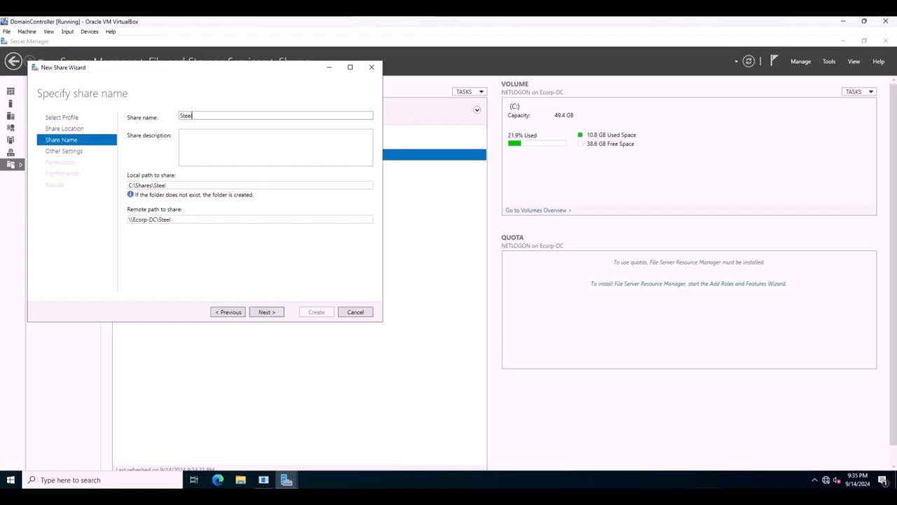
pyautogui.write('Mountain')
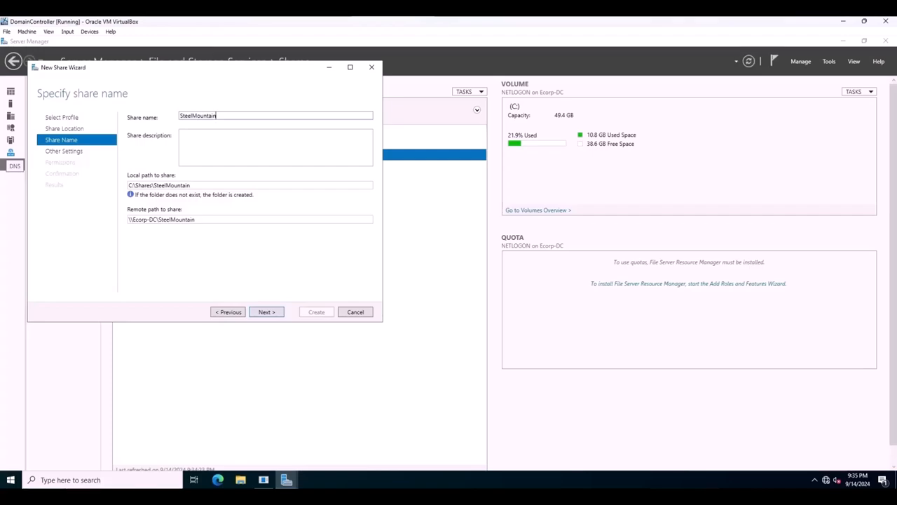
# Create the SteelMountain share with the default share settings and permissions, and close the wizard.
pyautogui.click(266, 312)
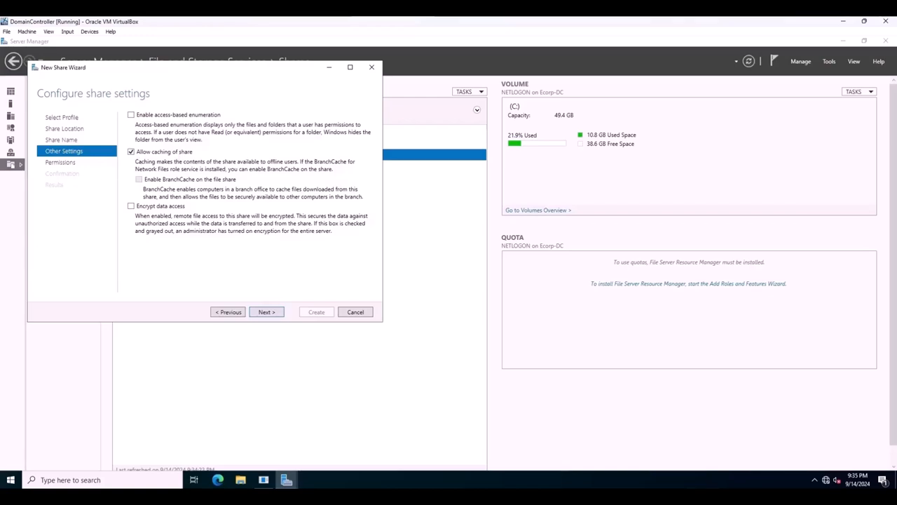
pyautogui.click(265, 314)
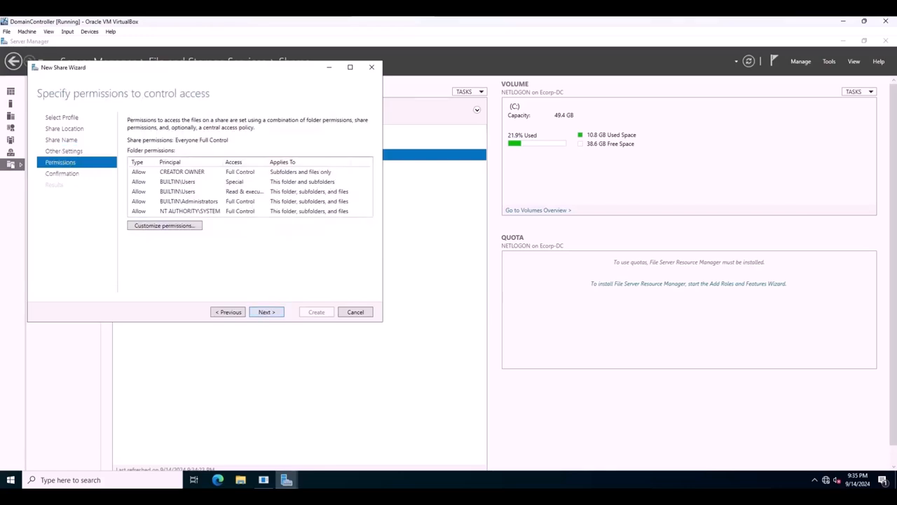
pyautogui.click(265, 313)
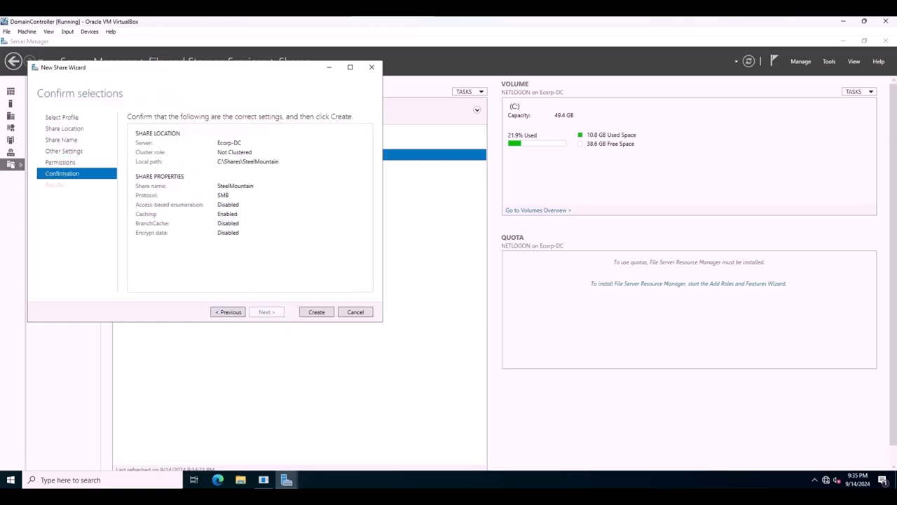
pyautogui.click(317, 312)
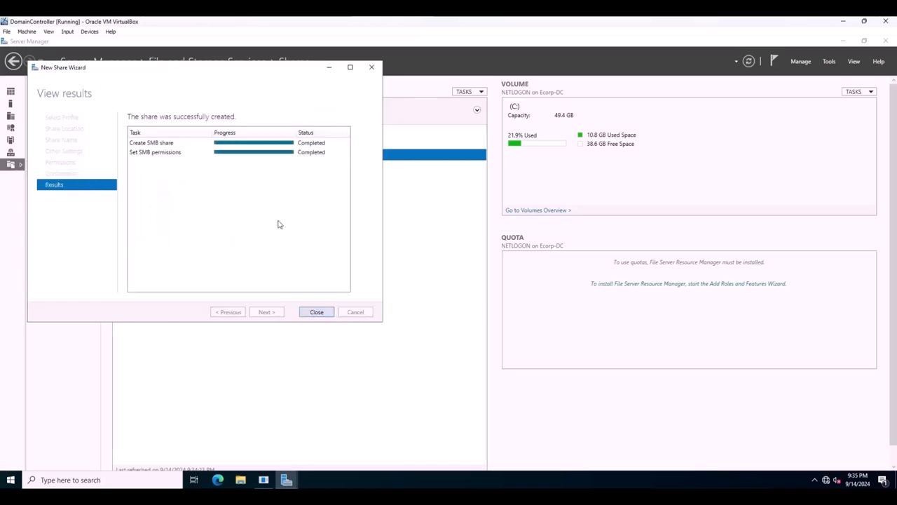
pyautogui.click(319, 313)
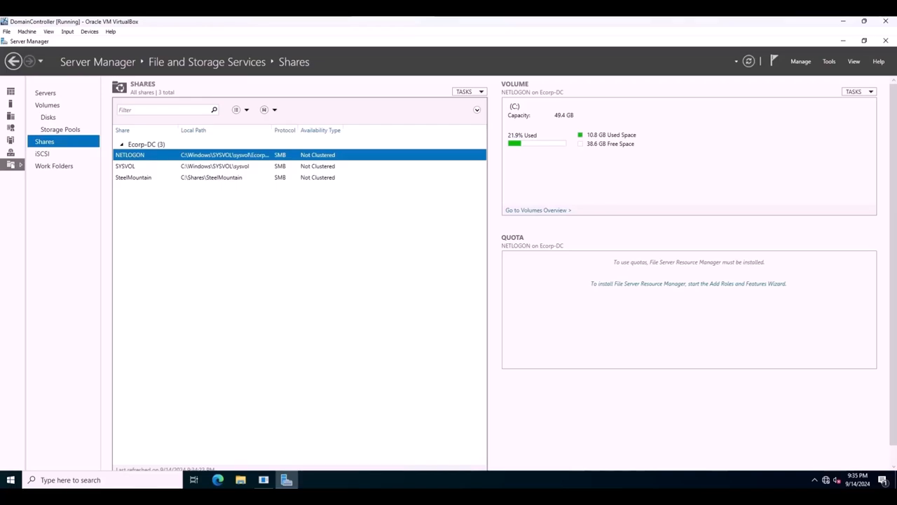
# Search for cmd and open Command Prompt as administrator.
pyautogui.click(76, 480)
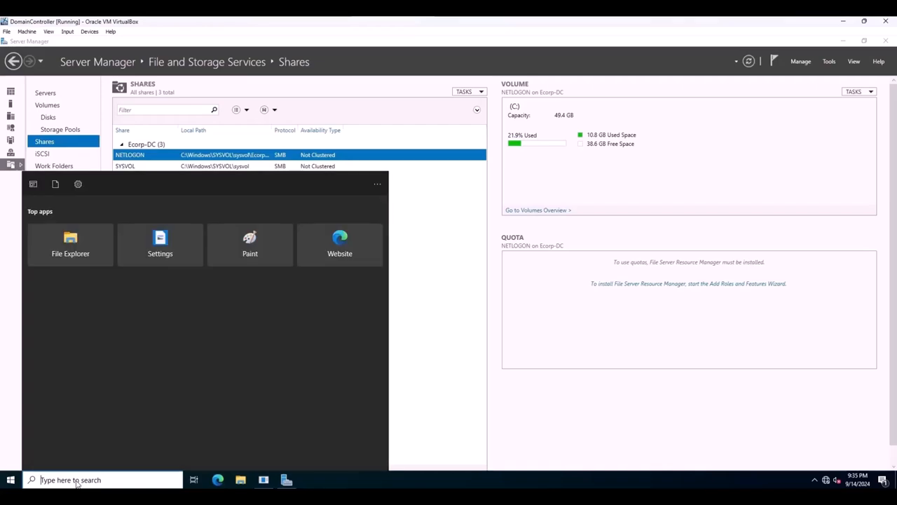
pyautogui.write('cmd')
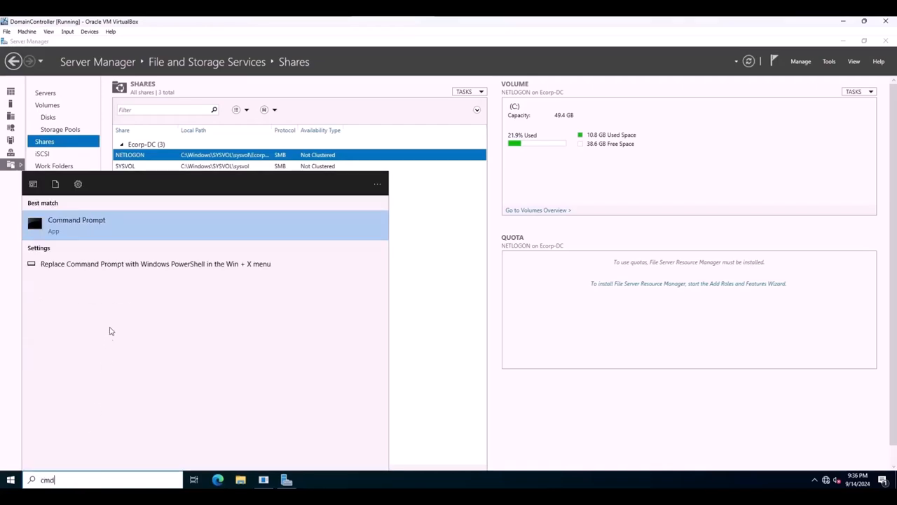
pyautogui.rightClick(92, 225)
pyautogui.click(112, 234)
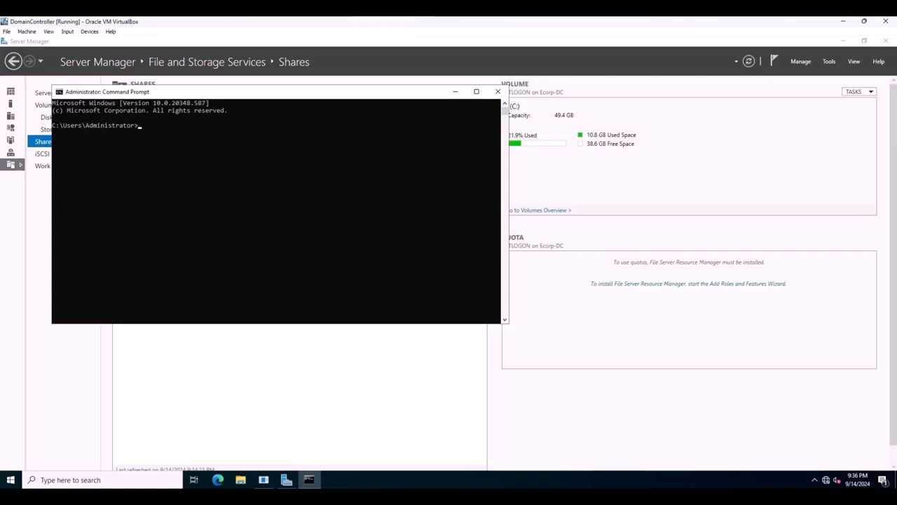
# Begin a service principal name registration at the command prompt with setspn -a ECorp.
pyautogui.hotkey('alt', 'Tab')
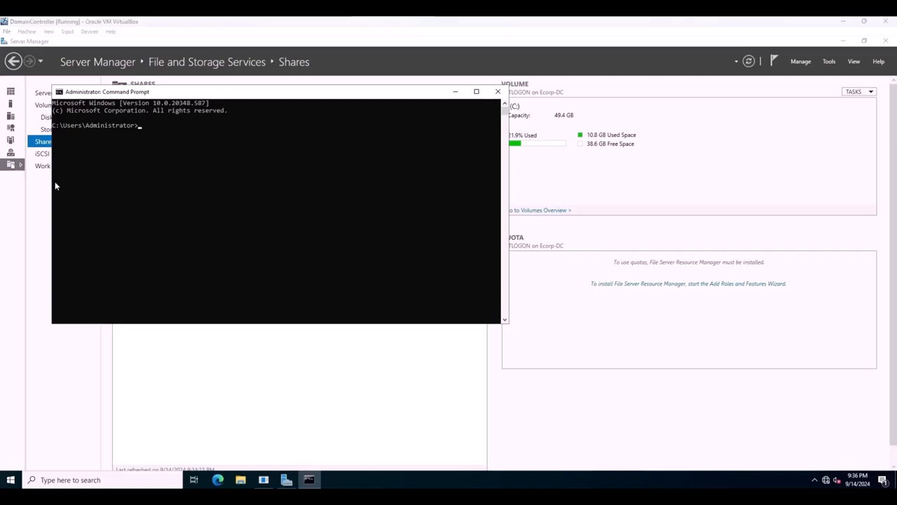
pyautogui.click(142, 131)
pyautogui.press('Escape')
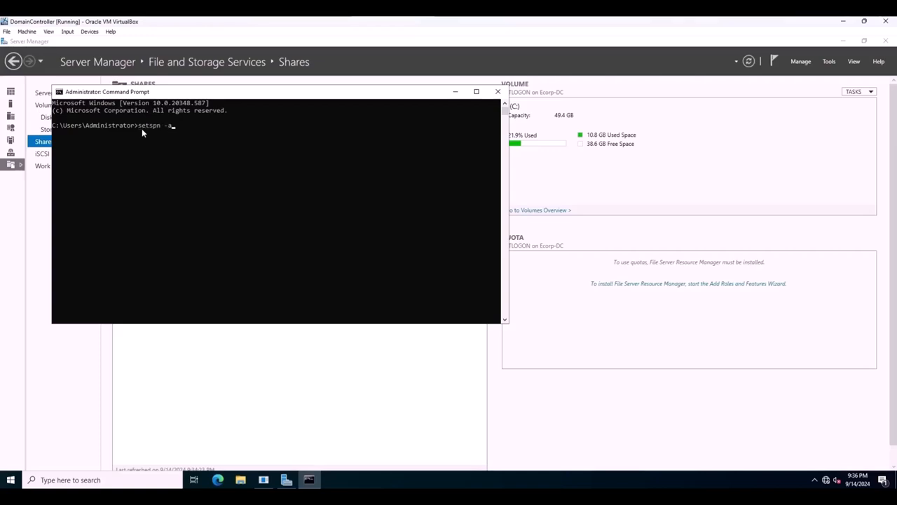
pyautogui.write('ECorp')
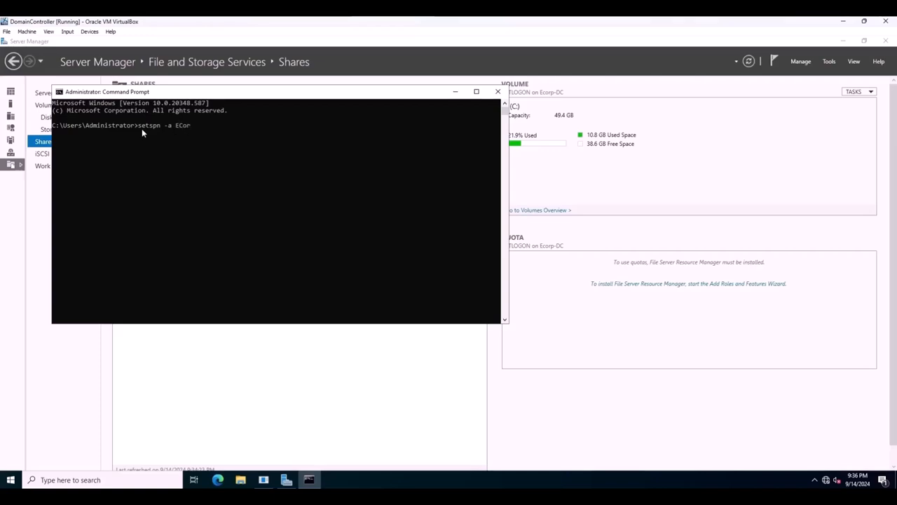
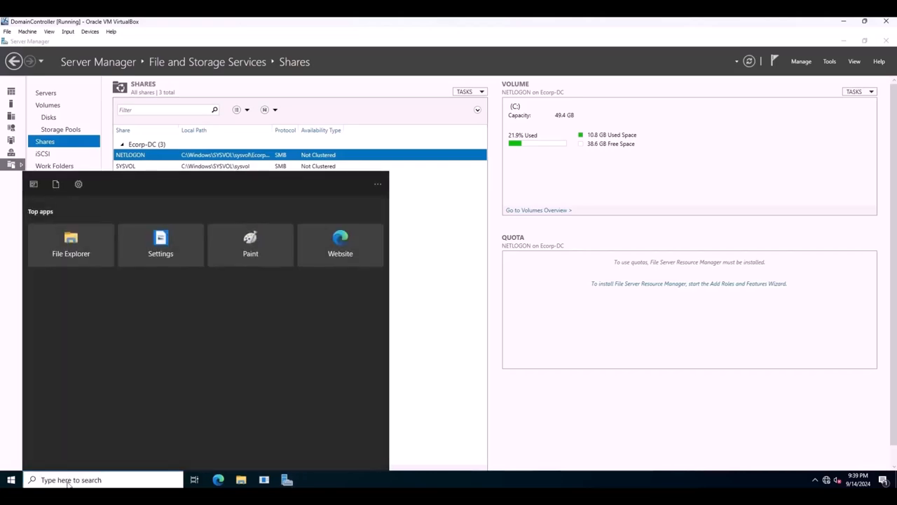
# Search for group, open Group Policy Management and expand the Domains node of the Ecorp.local forest.
pyautogui.write('group')
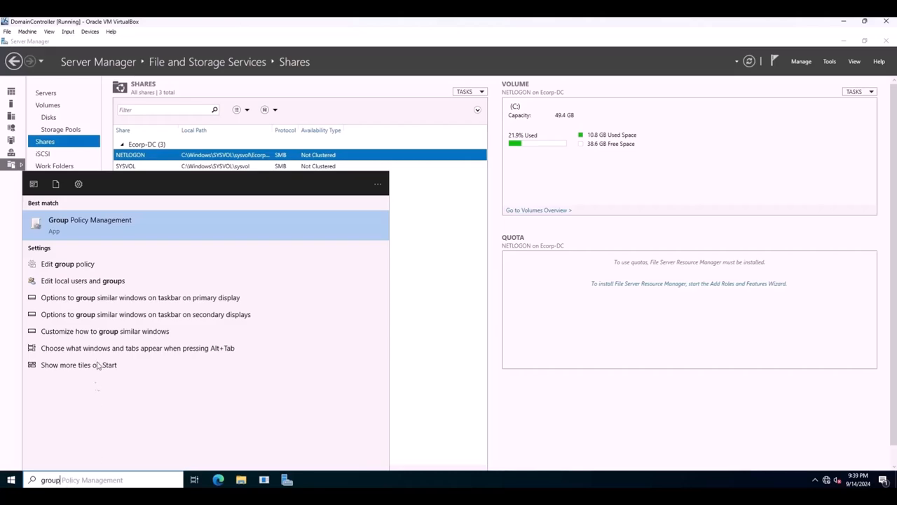
pyautogui.click(105, 228)
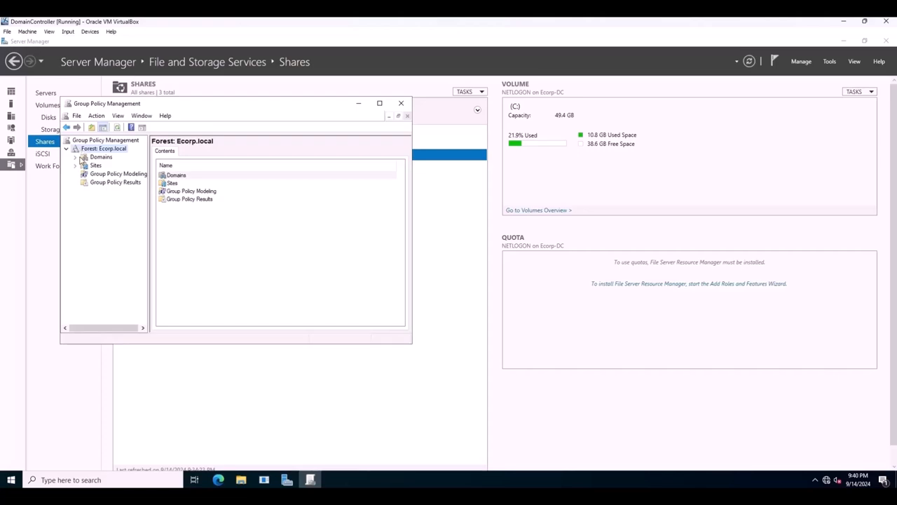
pyautogui.click(76, 157)
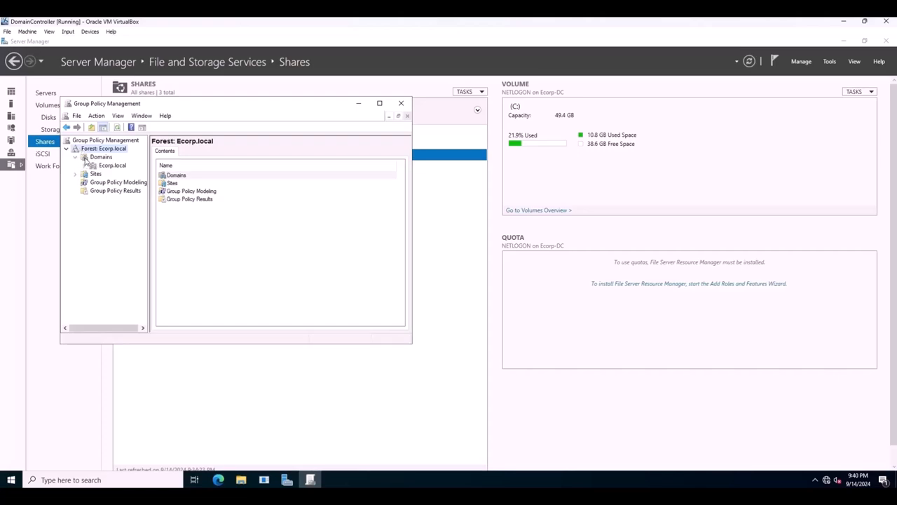
# Start a new GPO linked to the Ecorp.local domain and begin its name with Disable Window.
pyautogui.click(111, 165)
pyautogui.rightClick(111, 166)
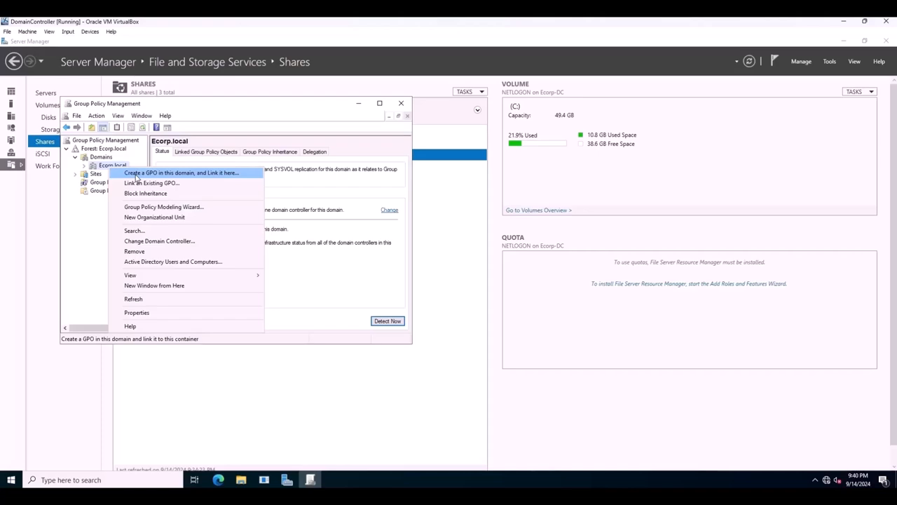
pyautogui.click(137, 173)
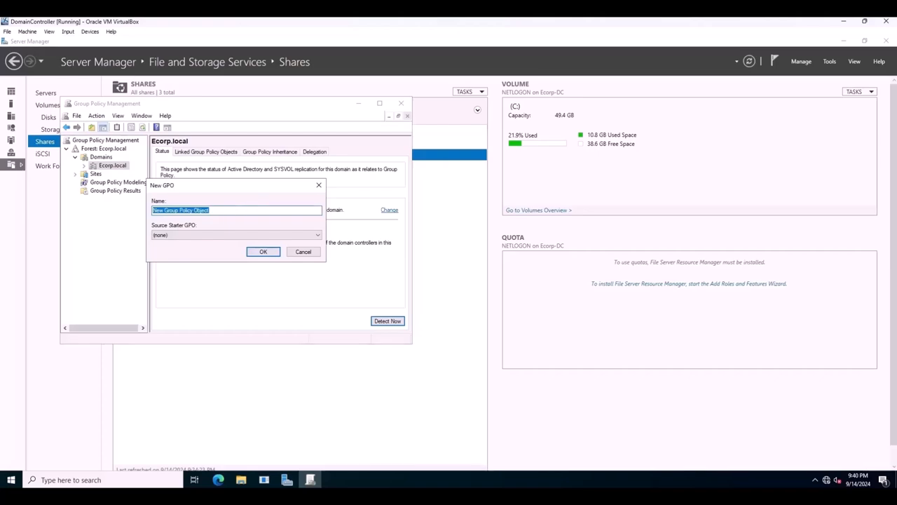
pyautogui.write('Disable Windows Defender')
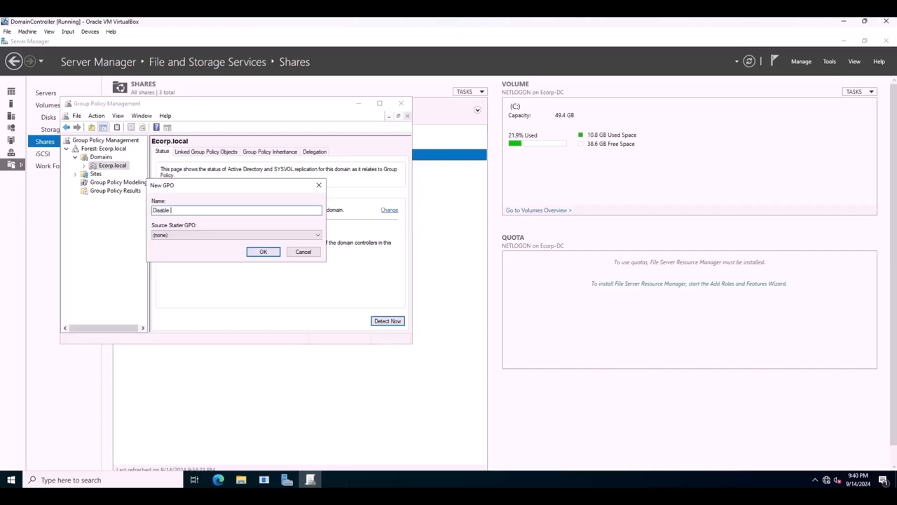
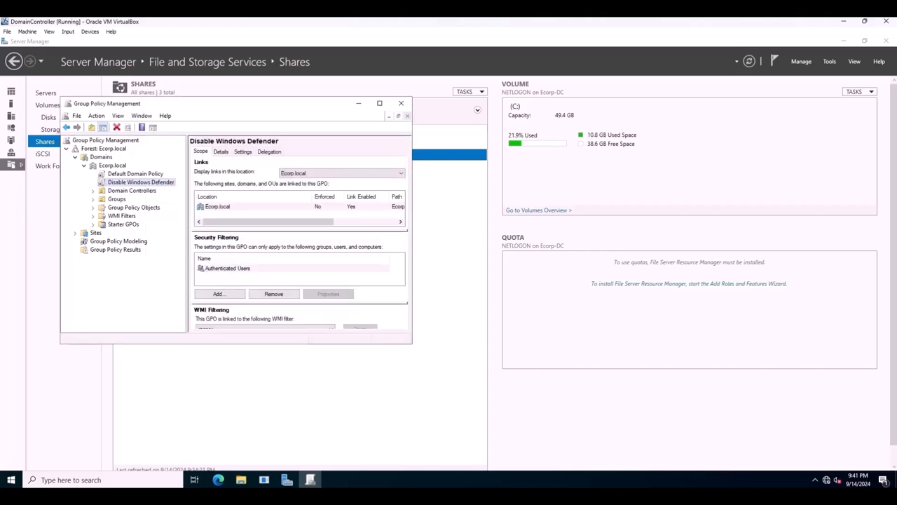
# Open the Disable Windows Defender GPO linked to the Ecorp.local domain for editing.
pyautogui.rightClick(152, 181)
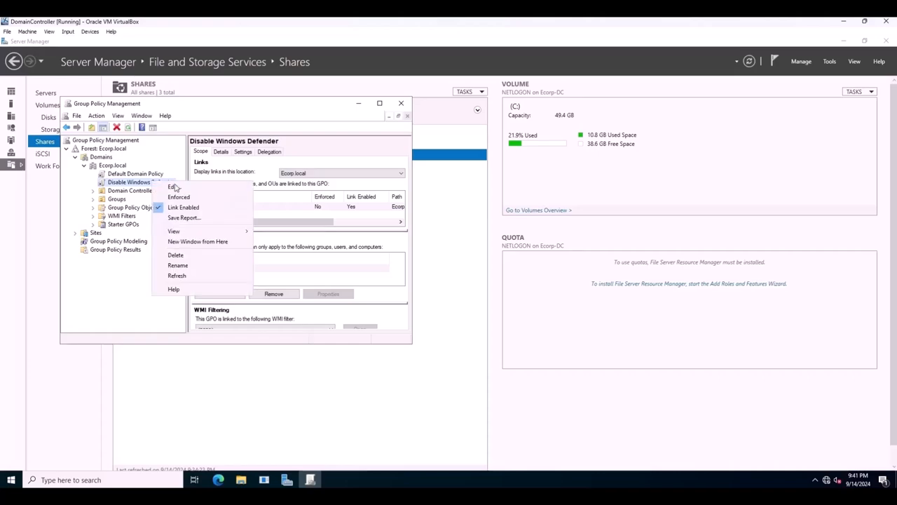
pyautogui.click(173, 187)
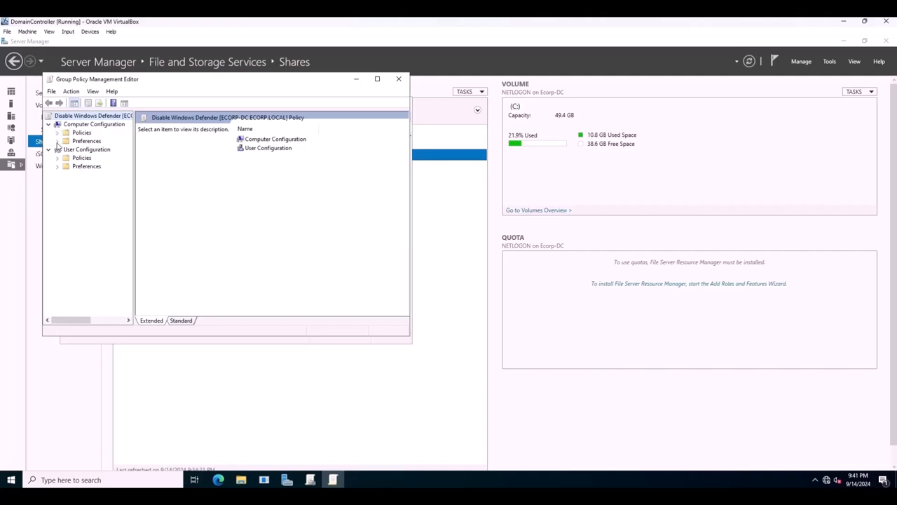
# Maximize the policy editor and select Turn off Microsoft Defender Antivirus under Computer Configuration > Policies > Administrative Templates > Windows Components > Microsoft Defender Antivirus.
pyautogui.click(57, 133)
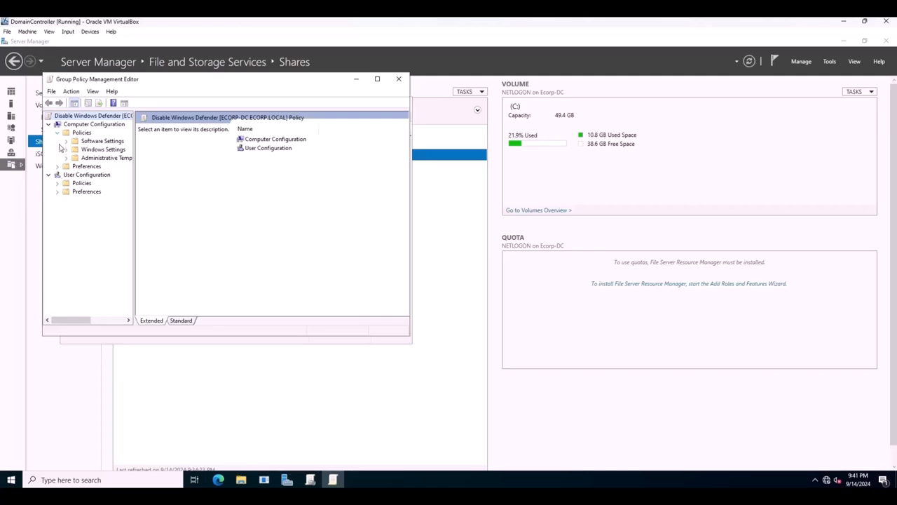
pyautogui.click(67, 160)
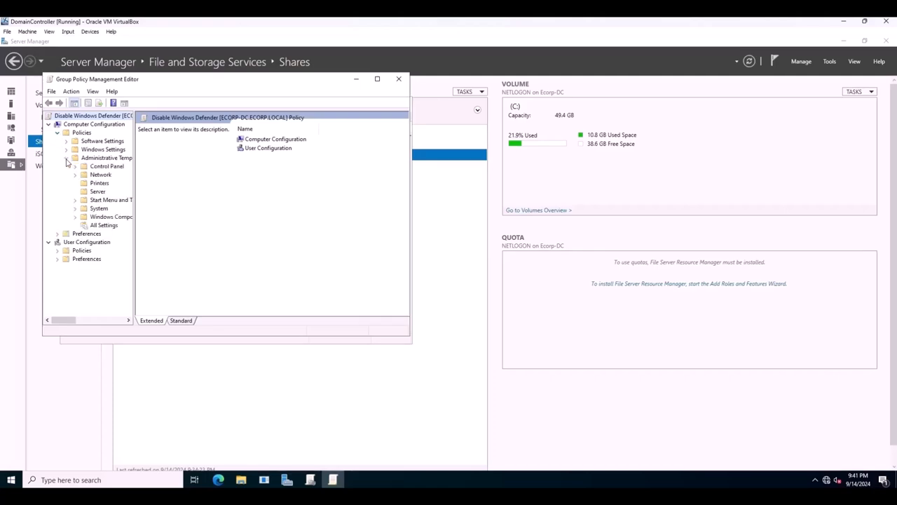
pyautogui.click(75, 219)
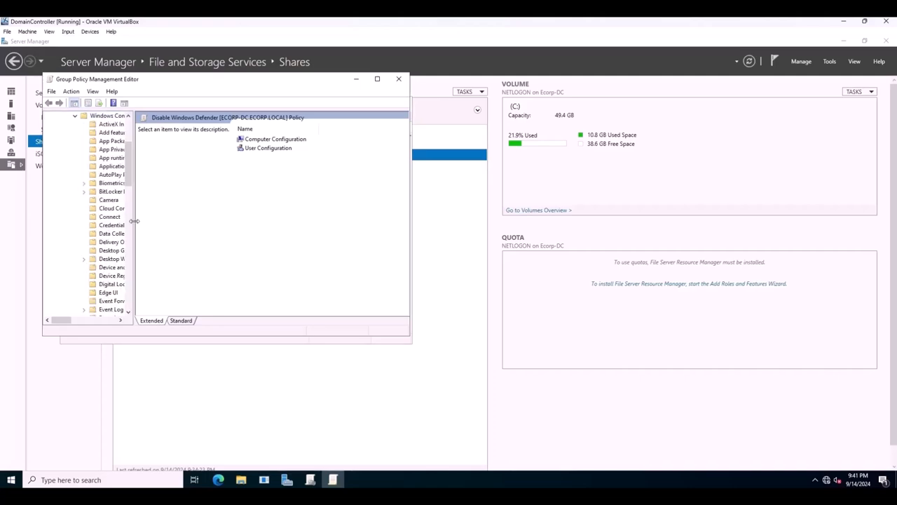
pyautogui.moveTo(132, 221); pyautogui.dragTo(220, 222)
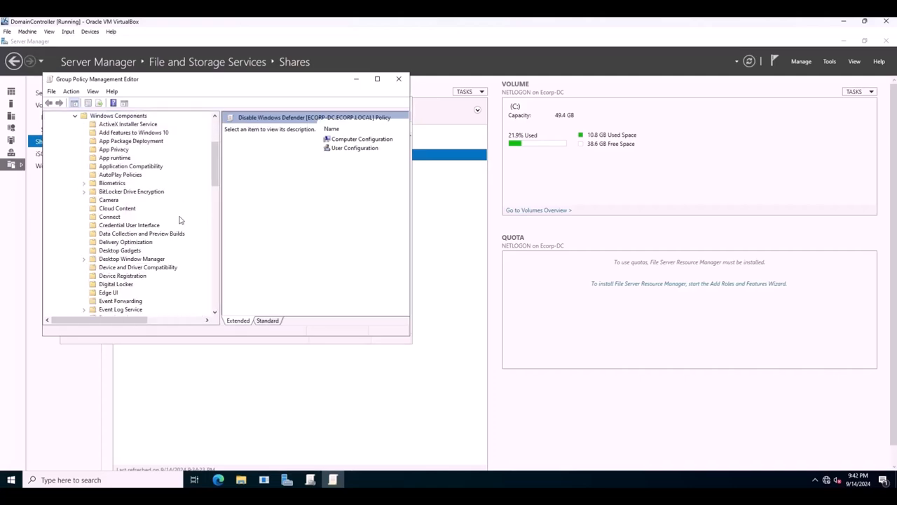
pyautogui.scroll(-4, 139, 235)
pyautogui.scroll(-2, 139, 235)
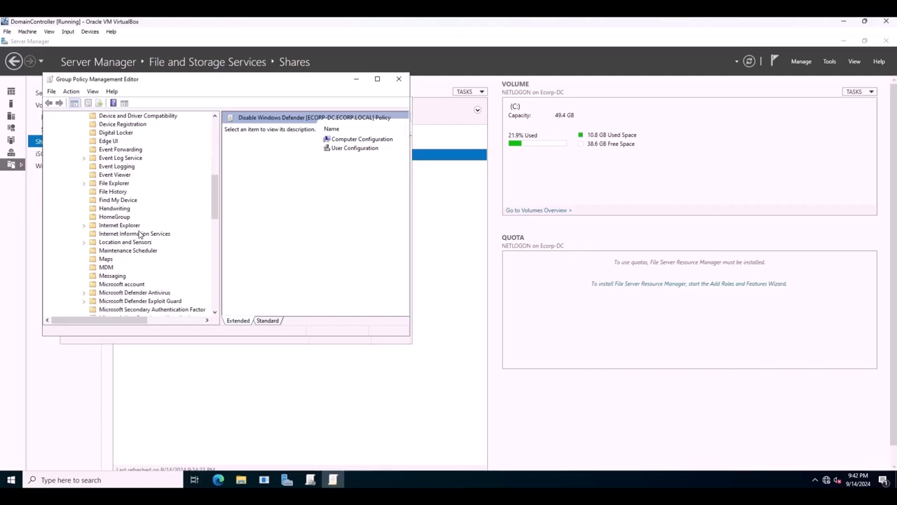
pyautogui.scroll(-2, 139, 236)
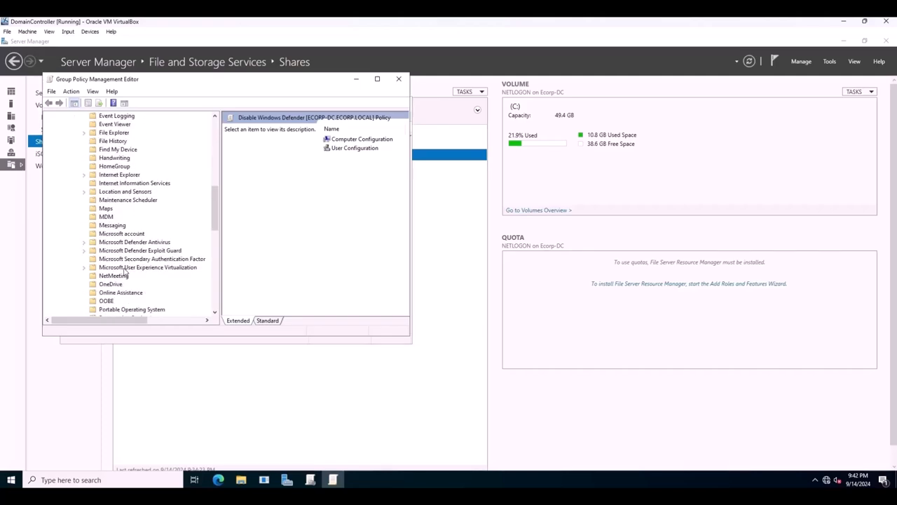
pyautogui.doubleClick(127, 242)
pyautogui.click(377, 78)
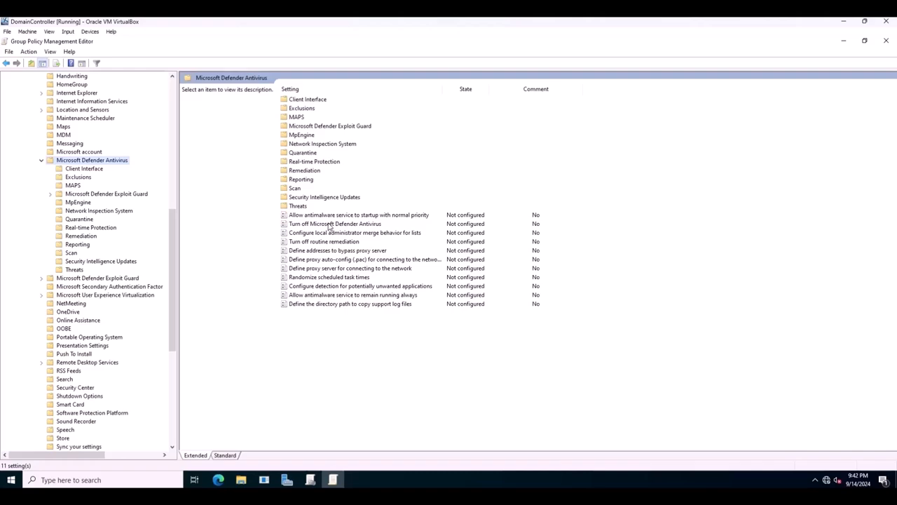
pyautogui.click(329, 225)
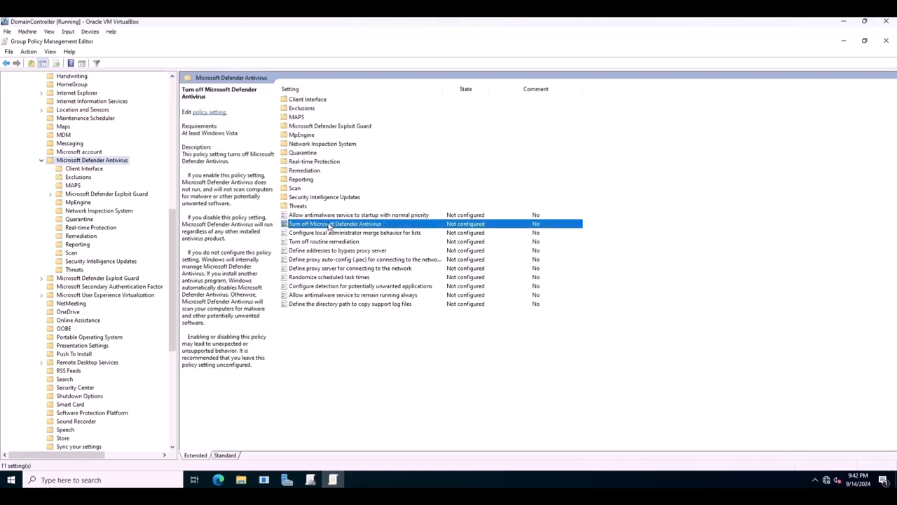
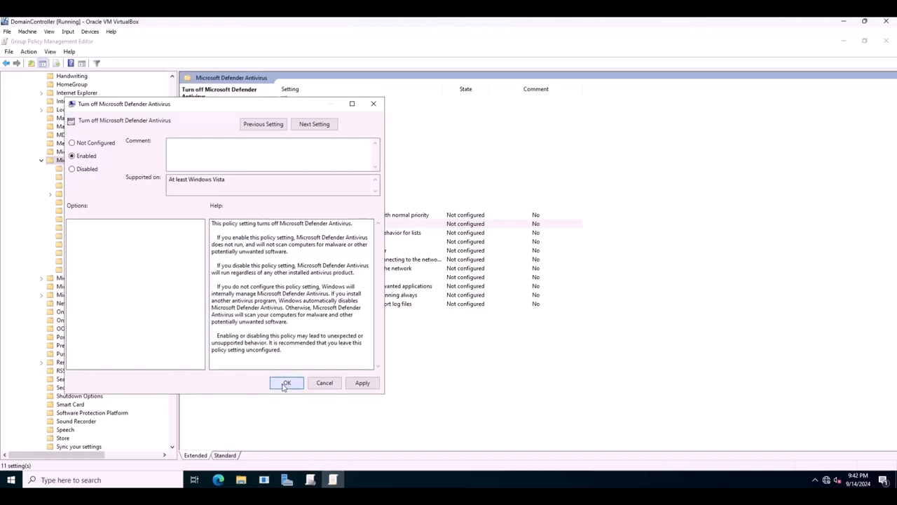
# Save the Turn off Microsoft Defender Antivirus policy setting as Enabled and close its dialog.
pyautogui.click(286, 383)
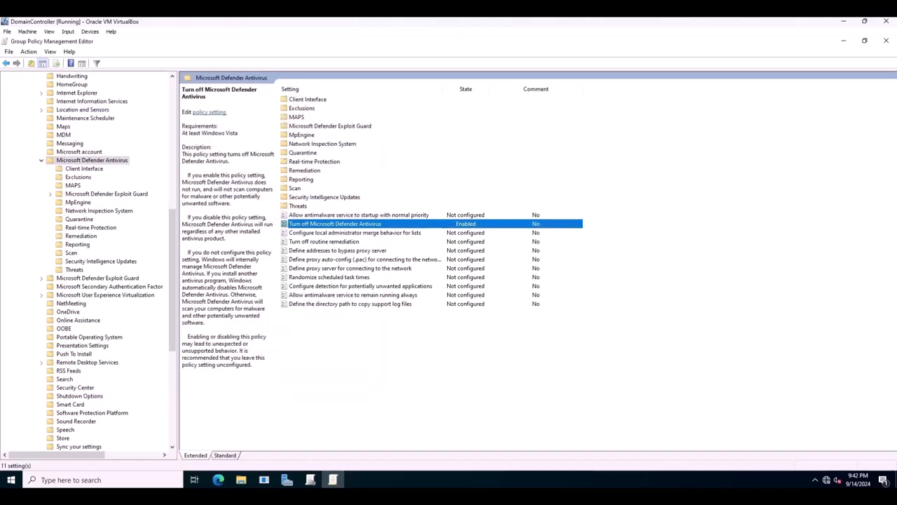
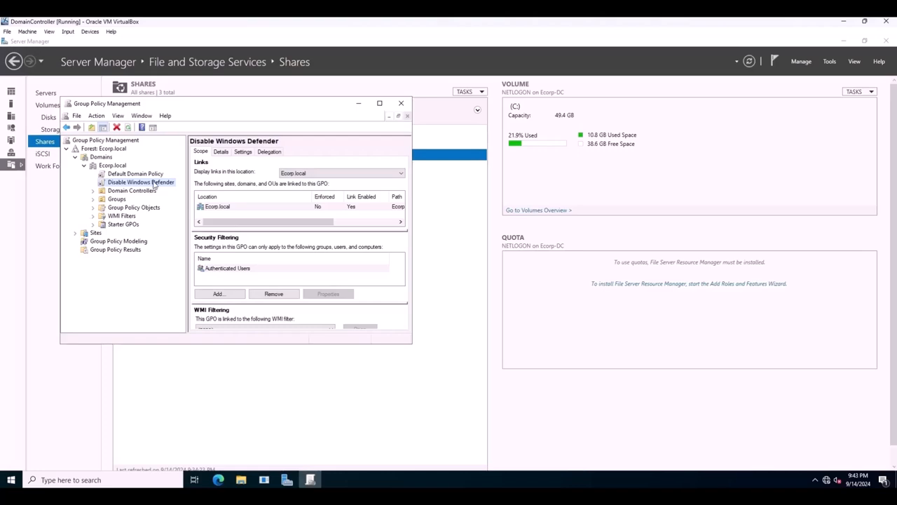
# Set the Disable Windows Defender GPO link under Ecorp.local to Enforced.
pyautogui.rightClick(155, 184)
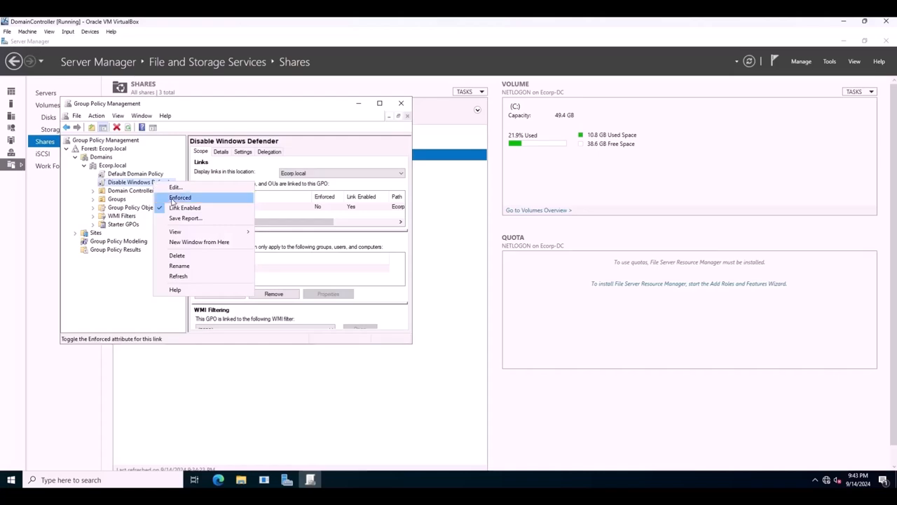
pyautogui.click(179, 198)
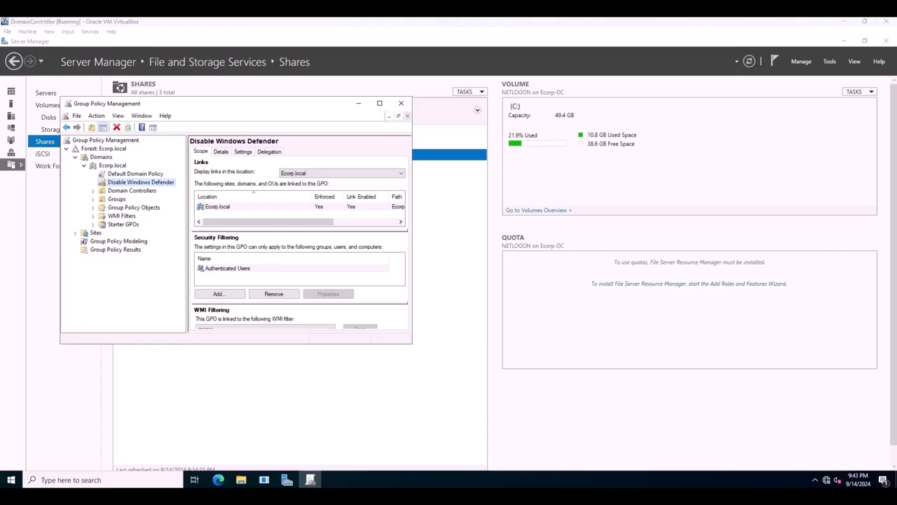
# Open Command Prompt as administrator and run ipconfig to check the domain controller's network configuration.
pyautogui.click(70, 479)
pyautogui.write('cmd')
pyautogui.rightClick(114, 233)
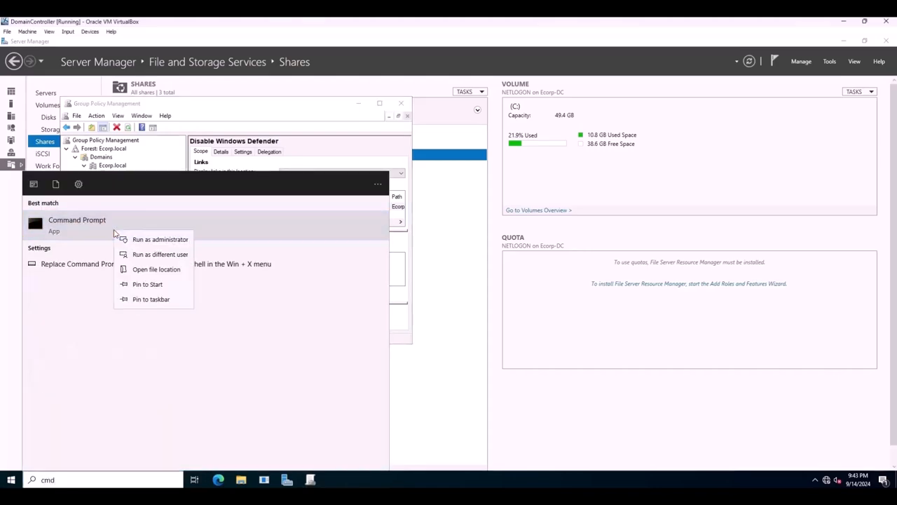
pyautogui.click(125, 239)
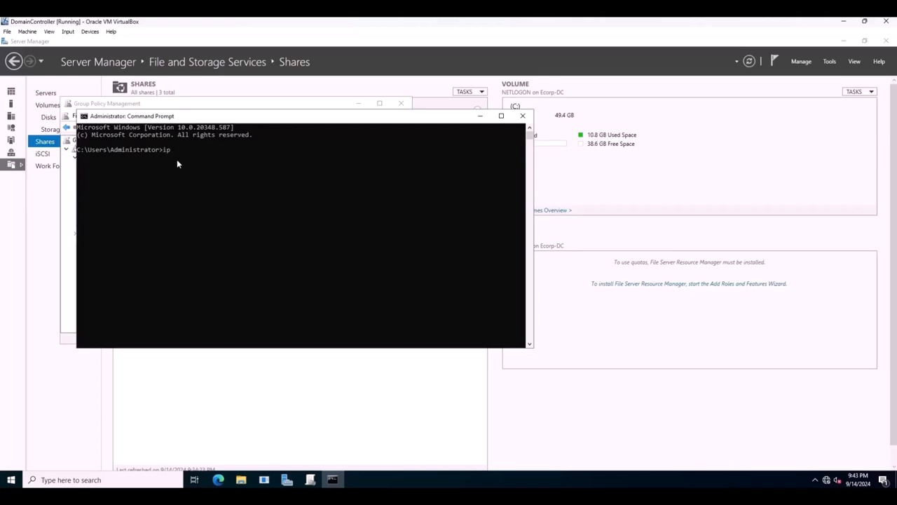
pyautogui.press('Return')
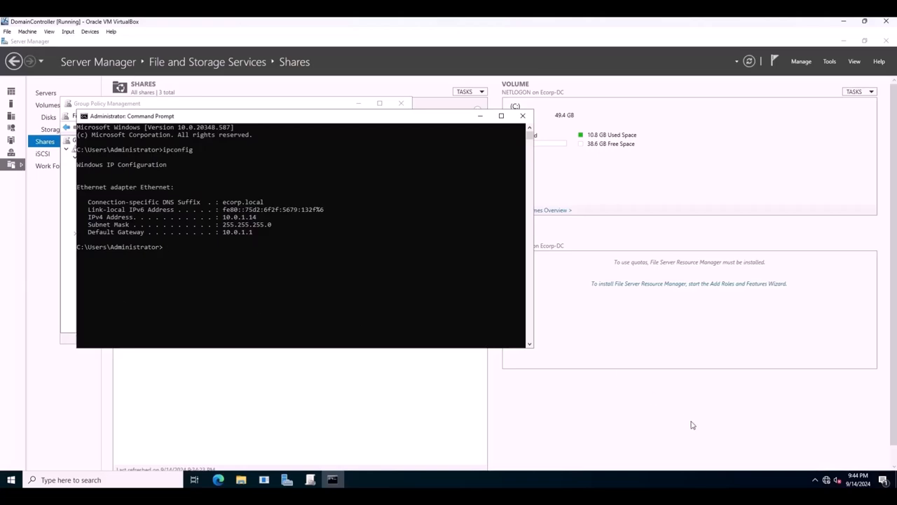
# Open the Internet Protocol Version 4 (TCP/IPv4) properties of the Ethernet adapter from the network settings.
pyautogui.rightClick(828, 481)
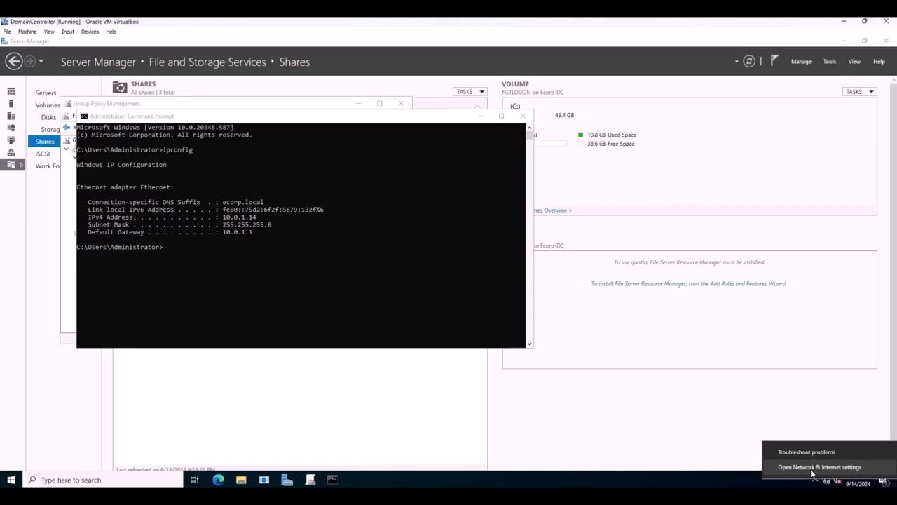
pyautogui.click(810, 468)
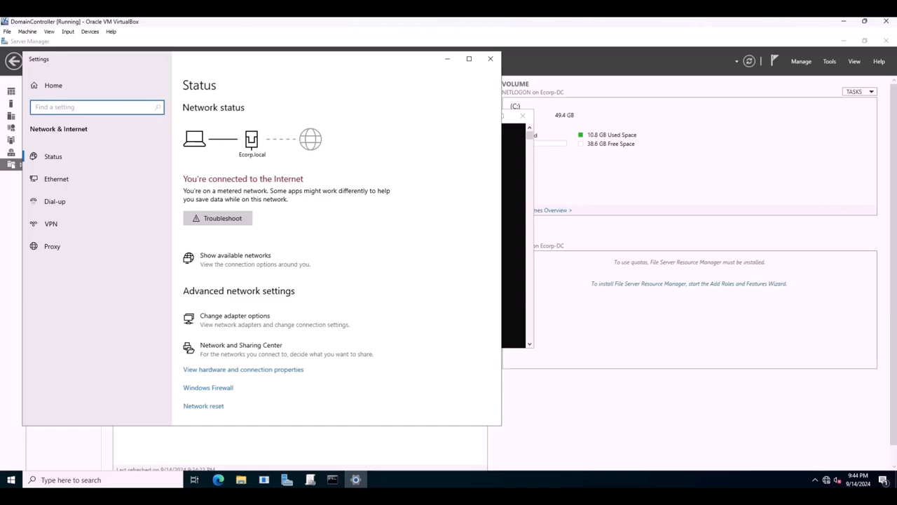
pyautogui.click(215, 321)
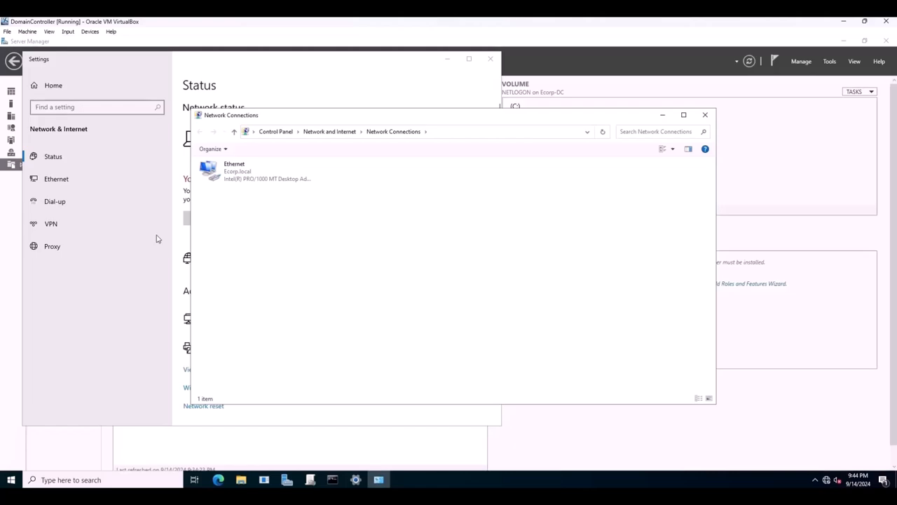
pyautogui.rightClick(226, 181)
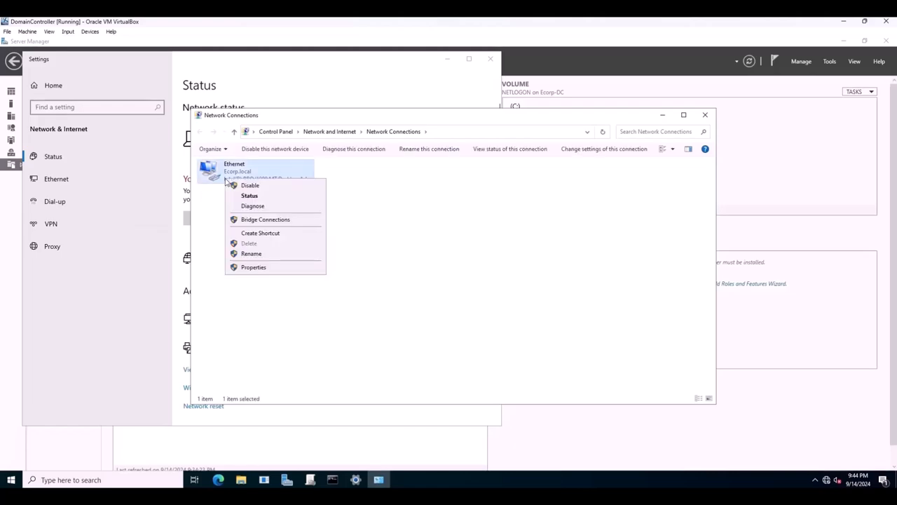
pyautogui.click(253, 268)
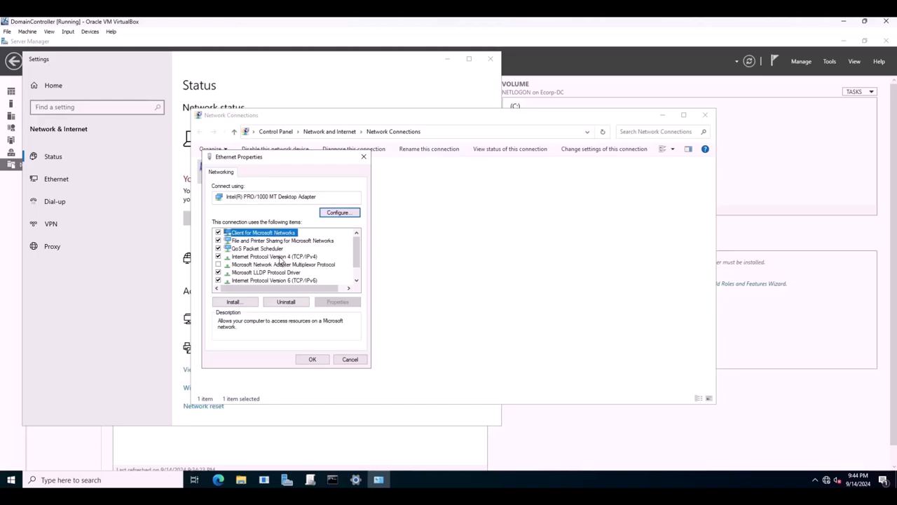
pyautogui.click(281, 257)
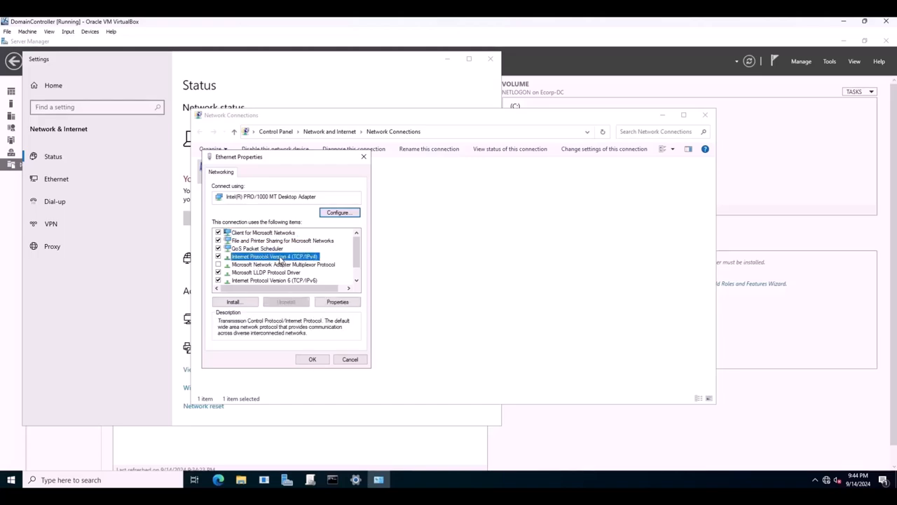
pyautogui.click(345, 300)
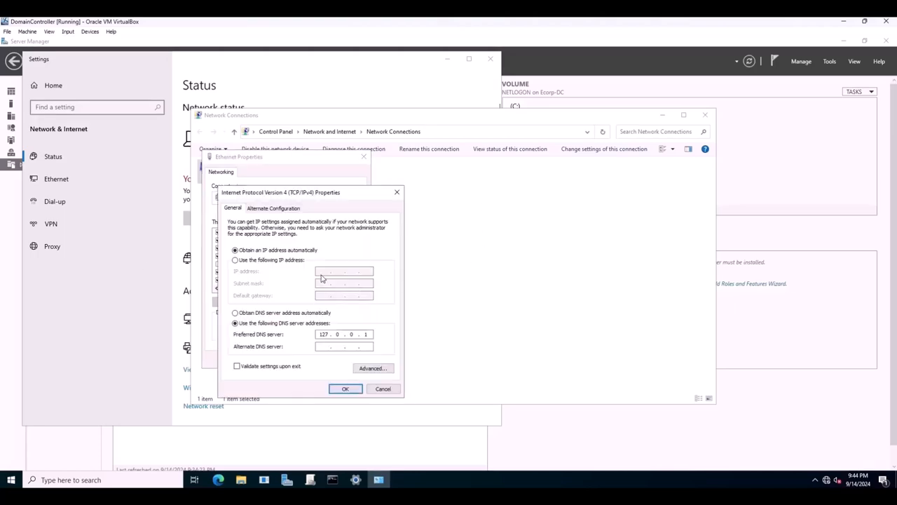
# Assign the Ethernet adapter the static IP address 10.0.1.14 with a subnet mask, save the settings and close Network Connections.
pyautogui.click(236, 260)
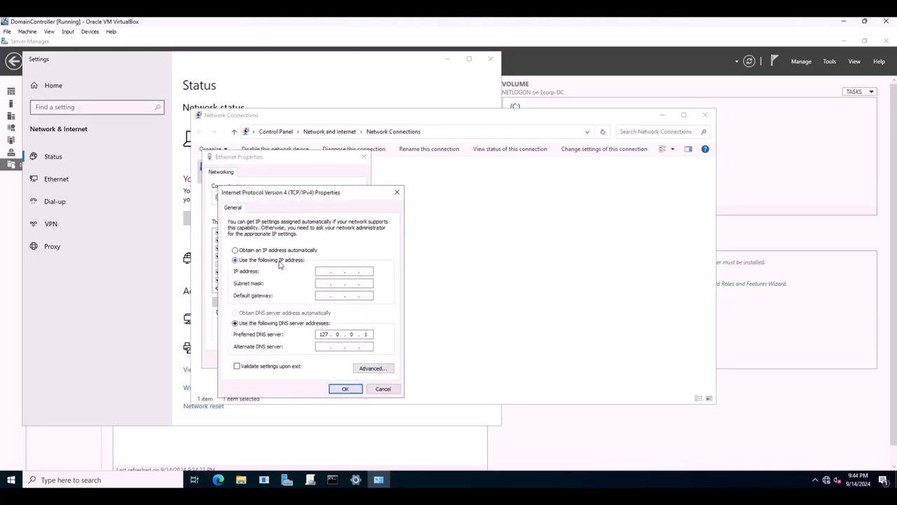
pyautogui.click(320, 271)
pyautogui.write('10 . . .')
pyautogui.click(334, 481)
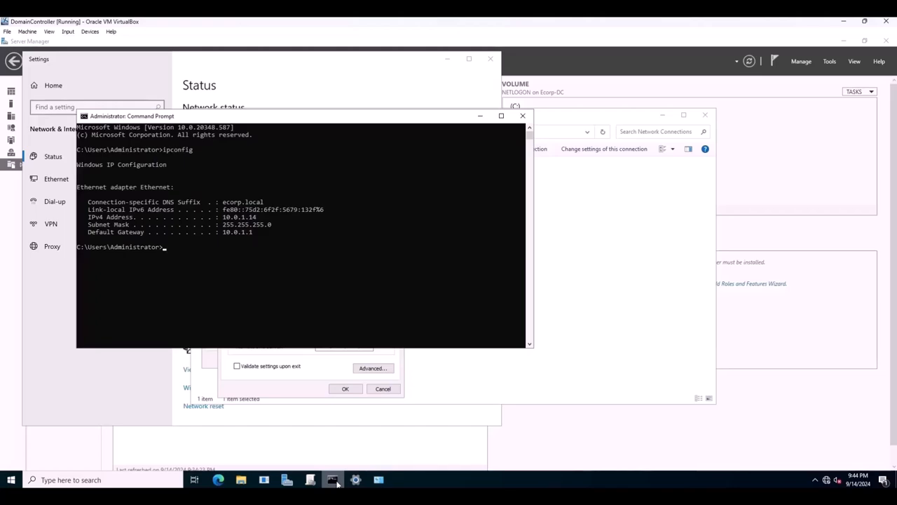
pyautogui.click(334, 481)
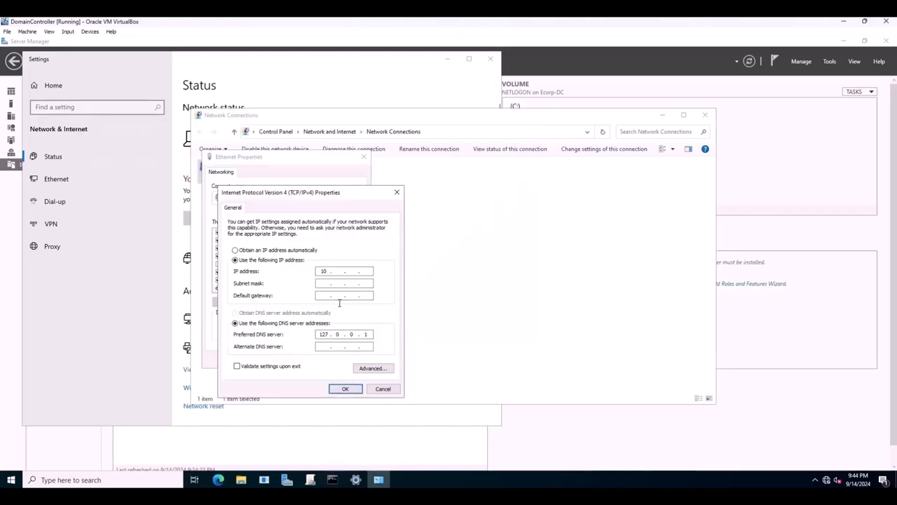
pyautogui.write('0.1.14')
pyautogui.click(323, 283)
pyautogui.click(343, 391)
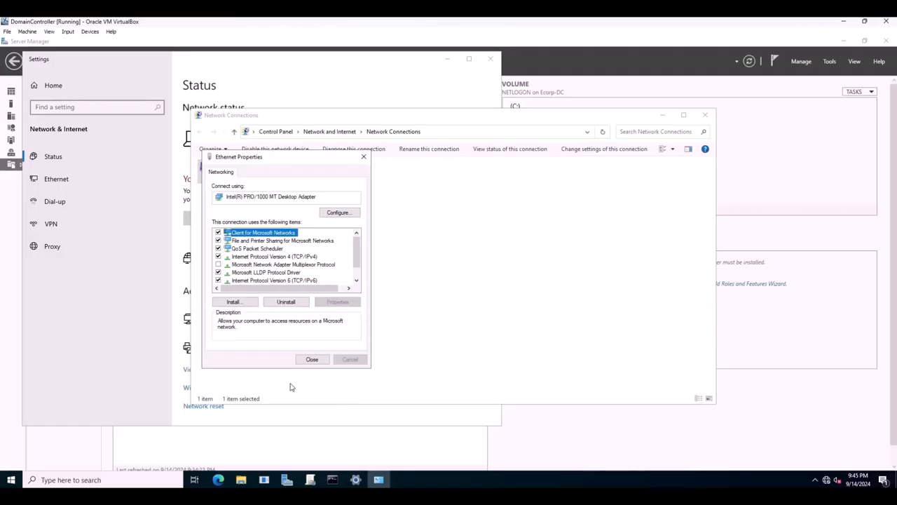
pyautogui.click(312, 360)
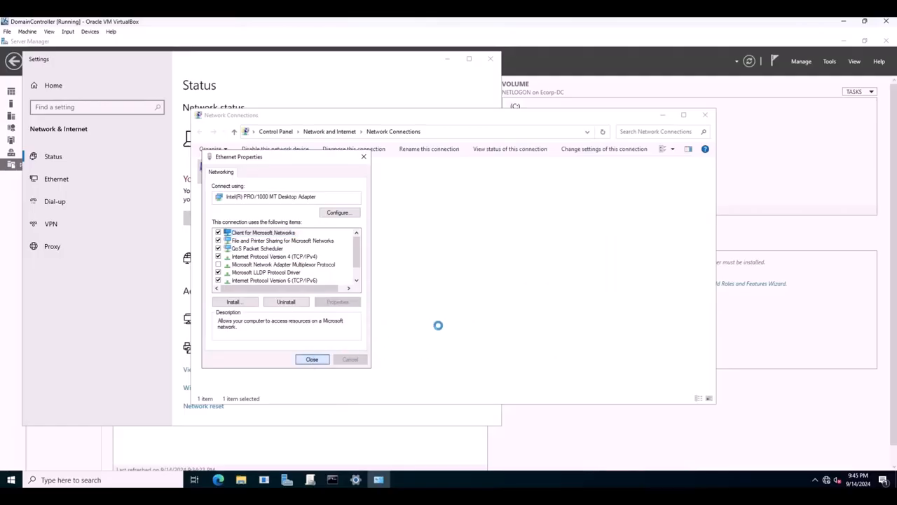
pyautogui.click(705, 116)
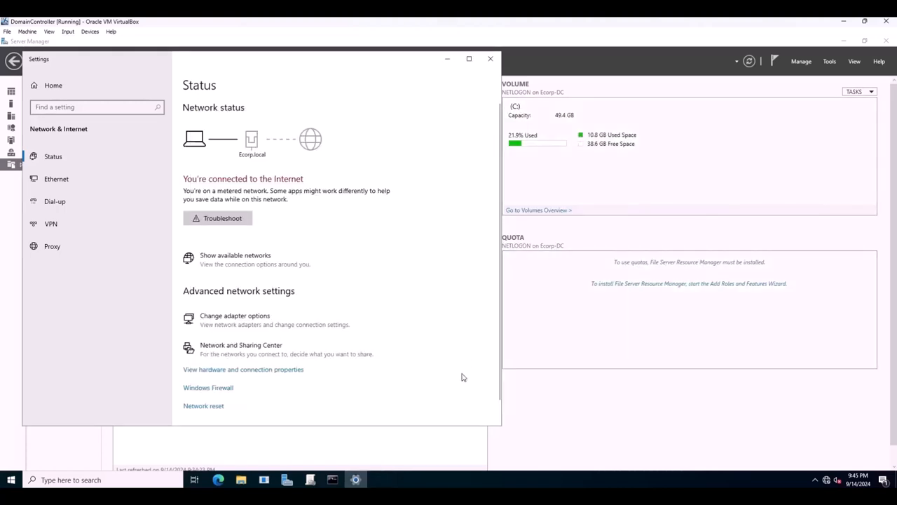